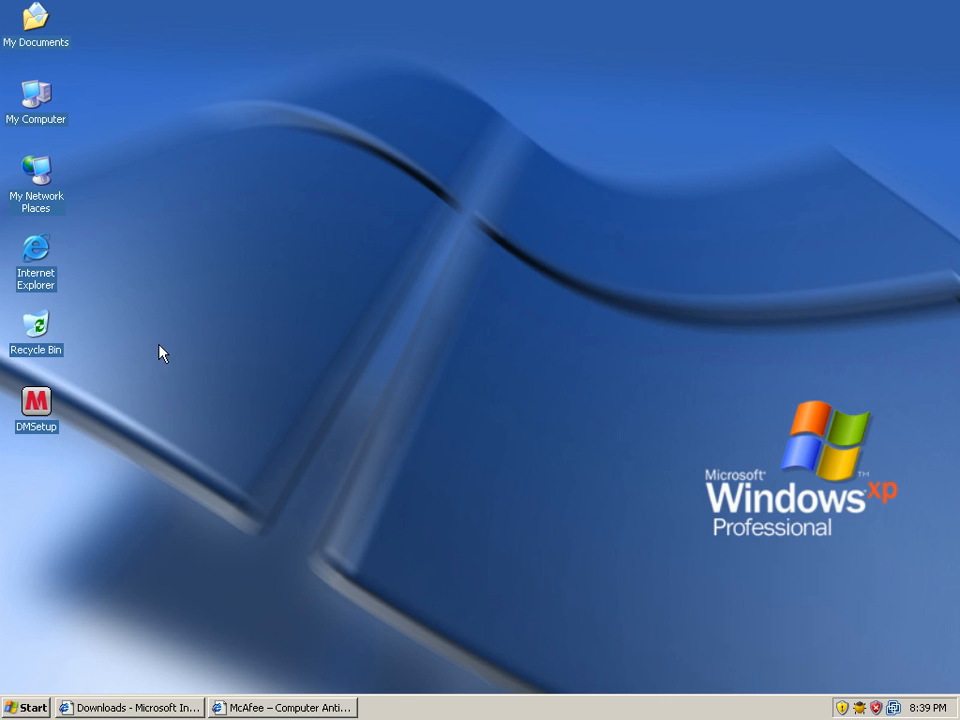
Select the DMSetup installer file on the Windows XP desktop
click(36, 403)
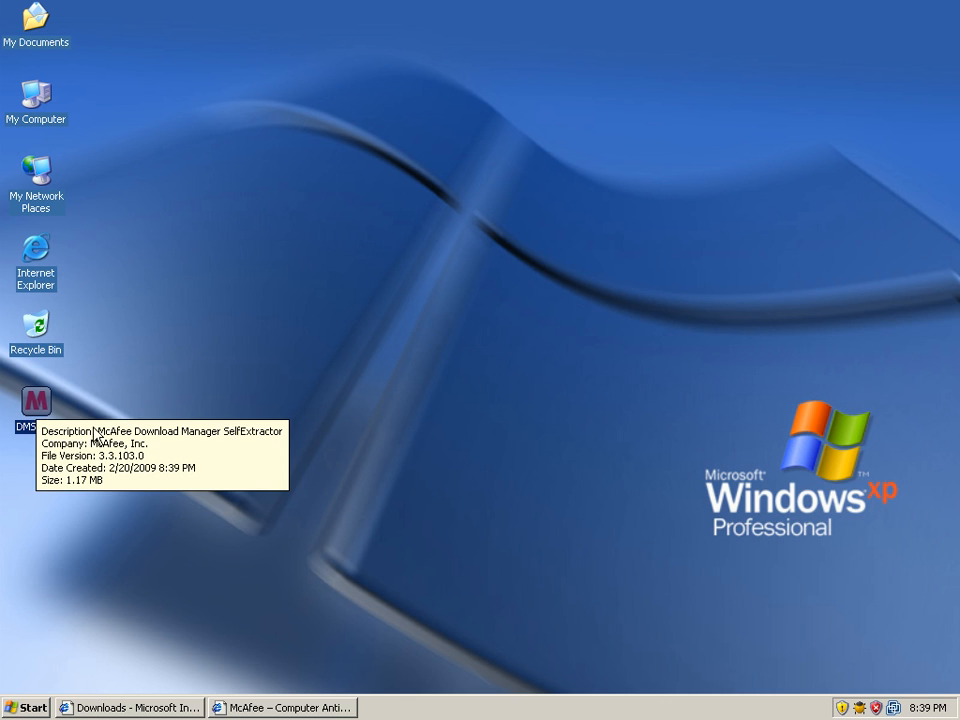
Launch DMSetup from its context menu, allow it past the security warning, and proceed with Typical installation
right_click(40, 403)
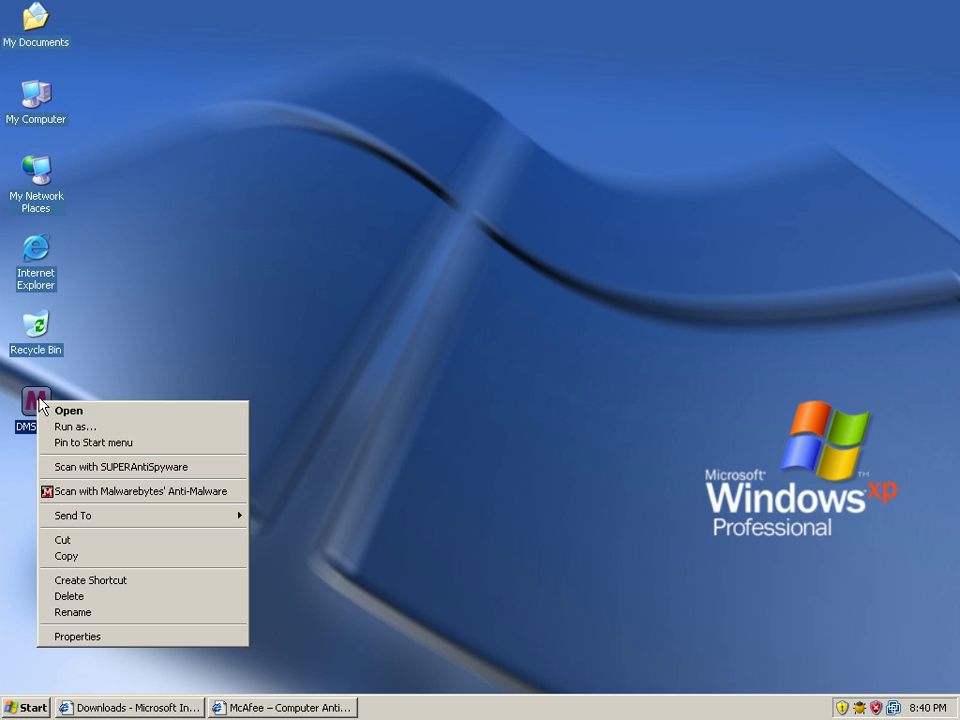
click(95, 412)
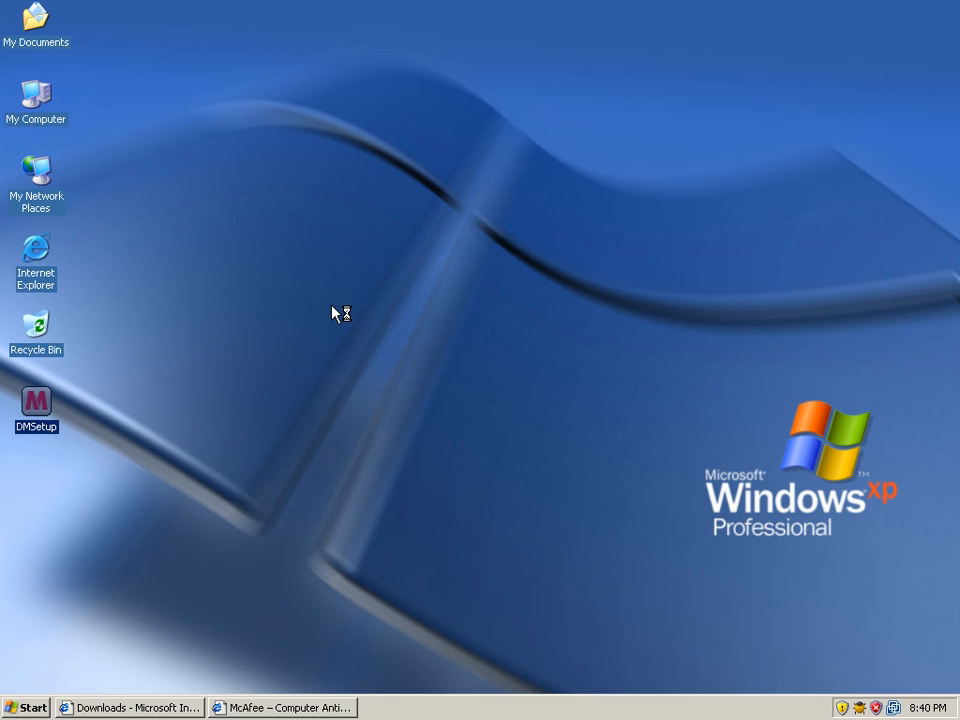
click(531, 370)
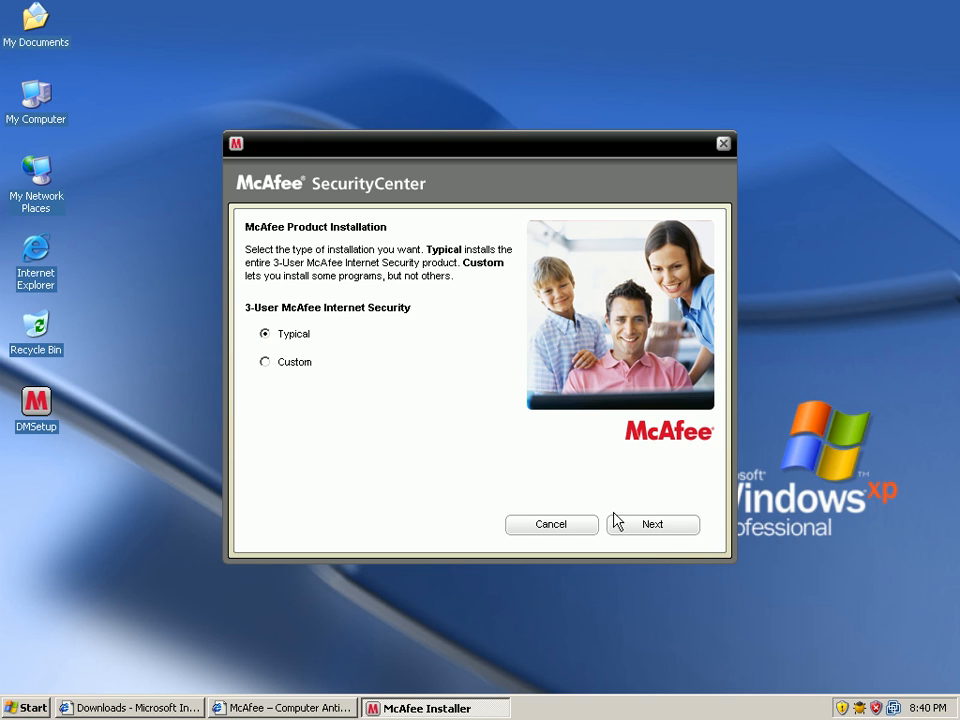
click(652, 524)
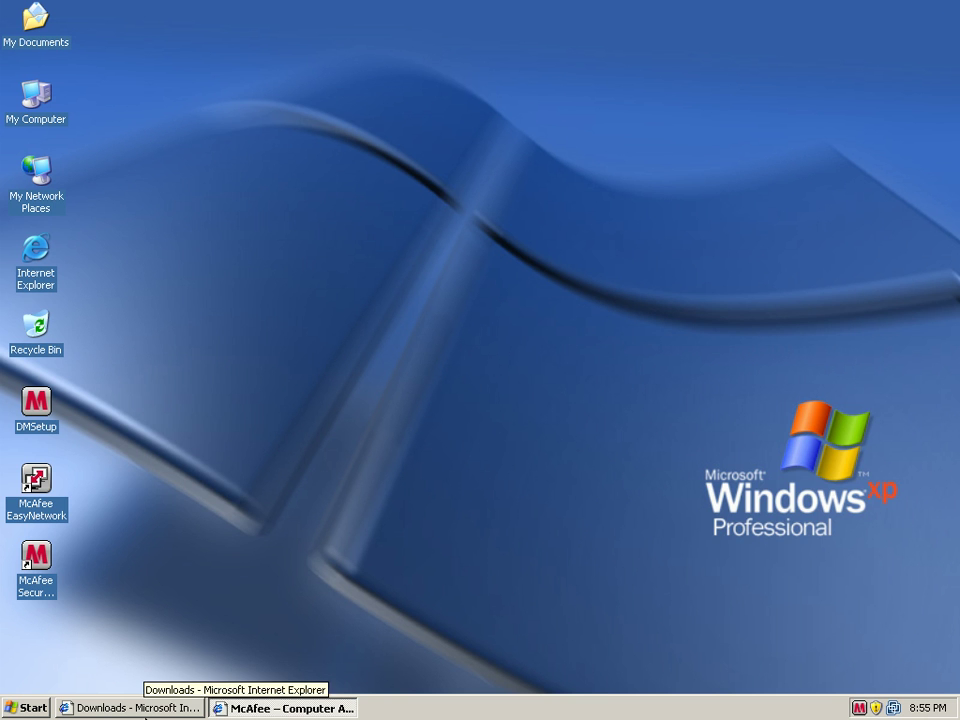
Close the restored McAfee Downloads browser window and start a fresh Internet Explorer
click(140, 708)
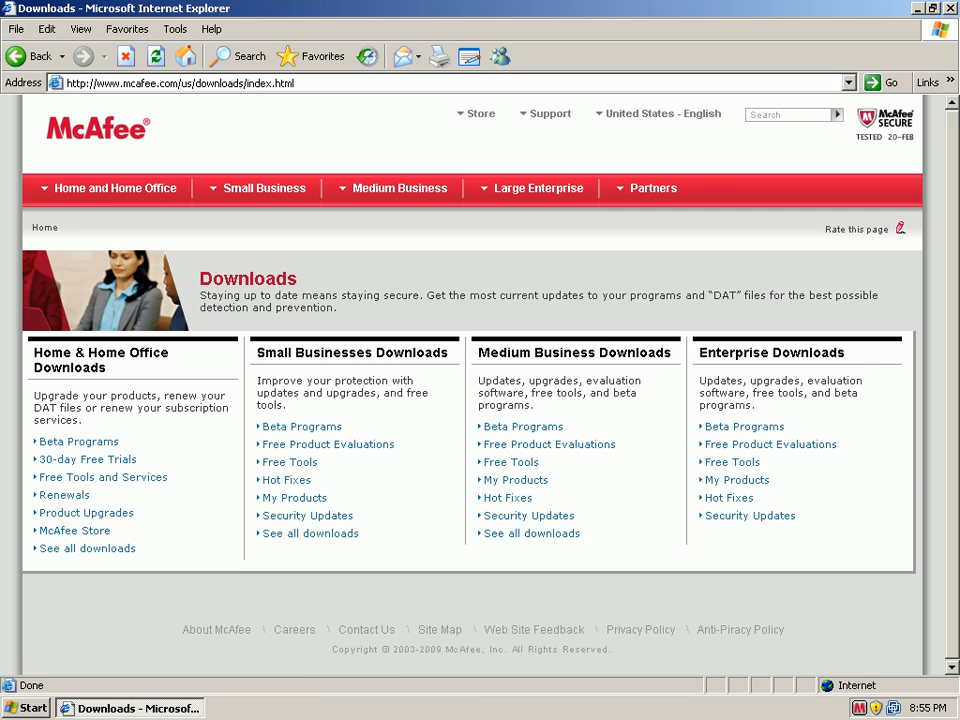
click(950, 8)
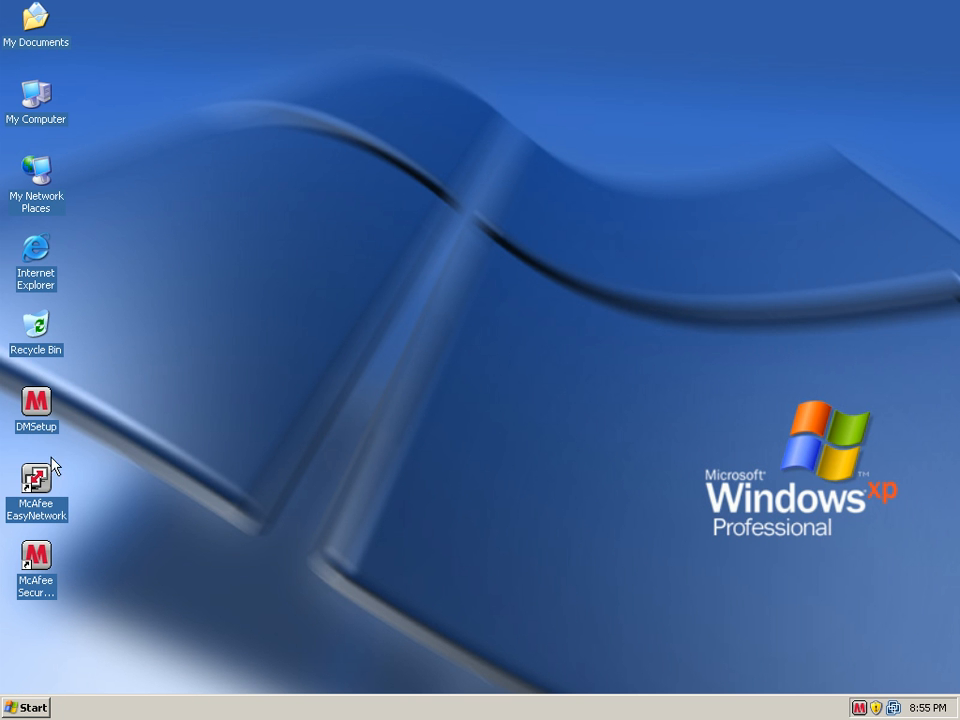
double_click(36, 260)
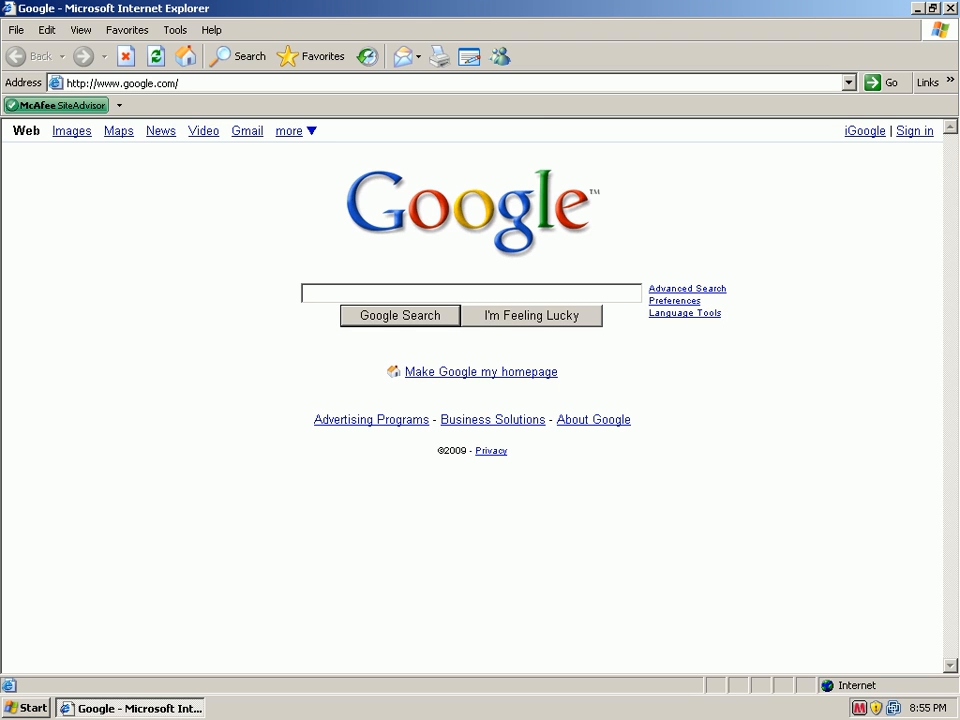
Move the URL list aside and load privateupdater.com/info.exe in the Address bar
drag(300, 2, 40, 105)
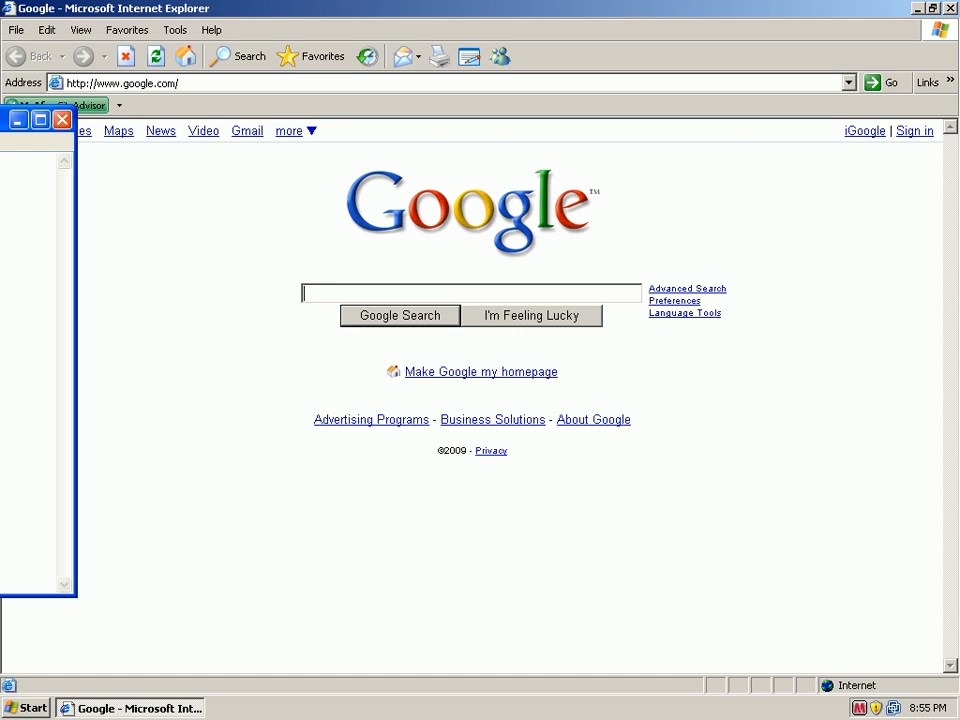
click(266, 22)
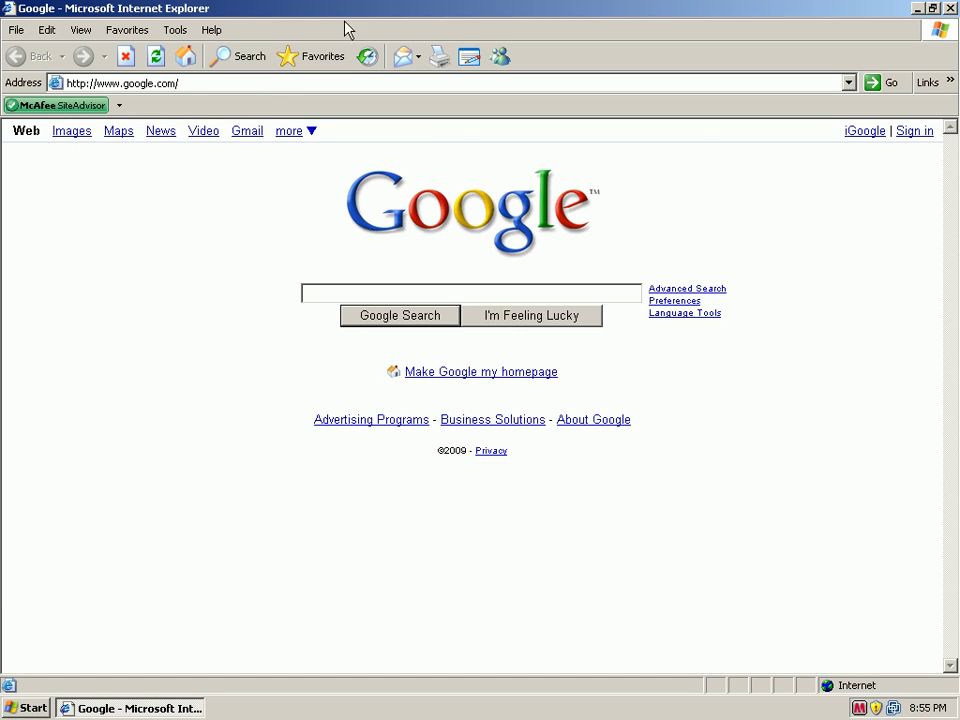
click(235, 83)
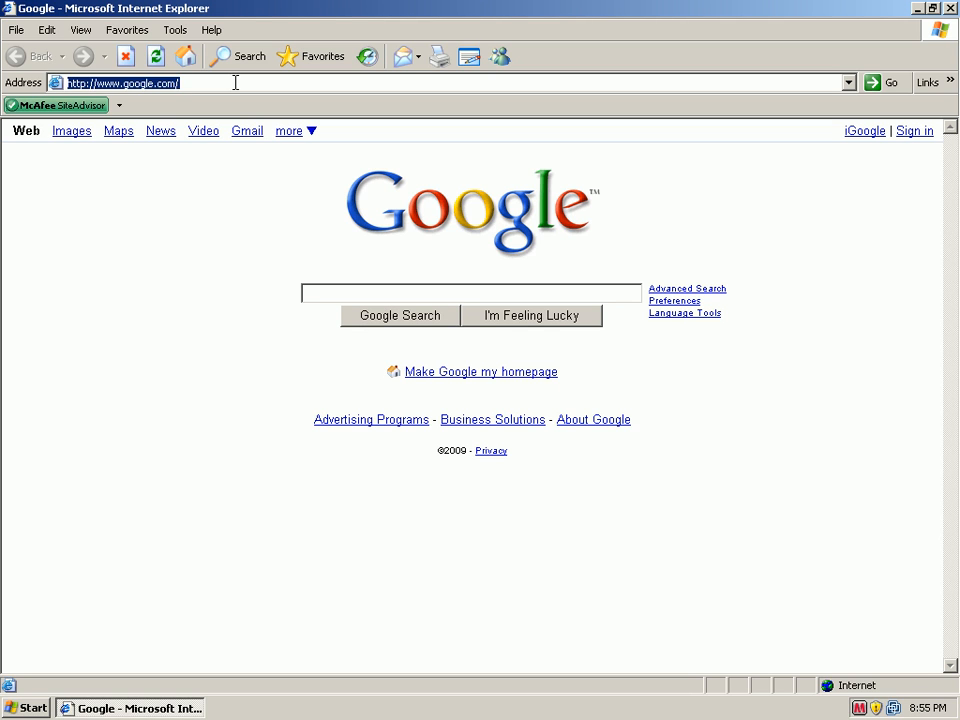
text(http://privateupdater.com/info.exe)
key(Return)
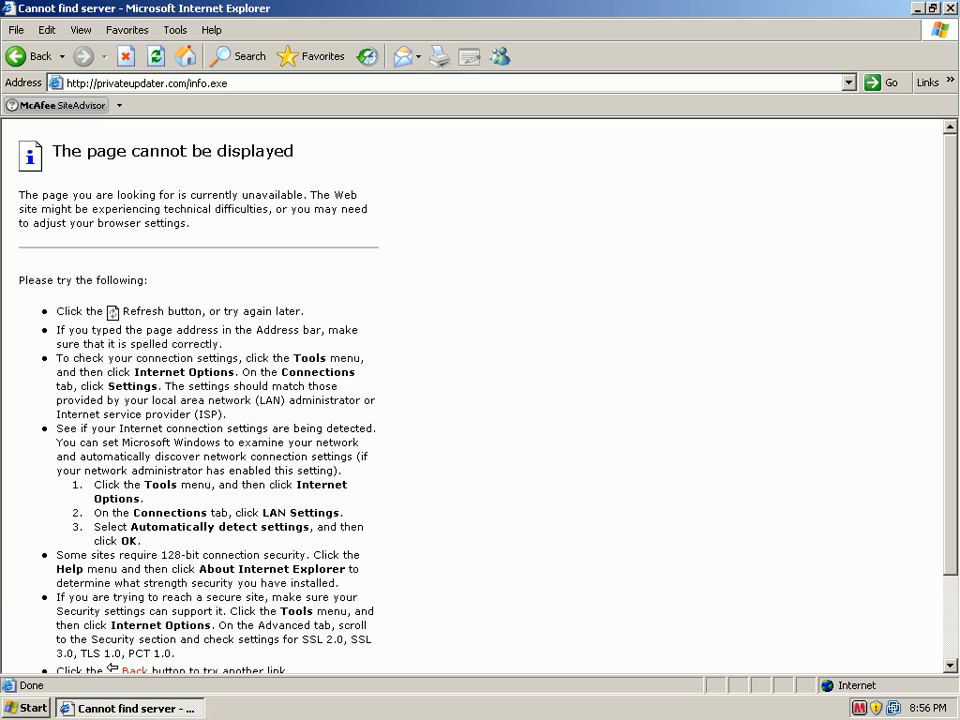
Load the 94.142.128.160/myfiles/41/v300/file.exe address
click(328, 83)
text(http://94.142.128.160/myfiles/41/v300/file.exe)
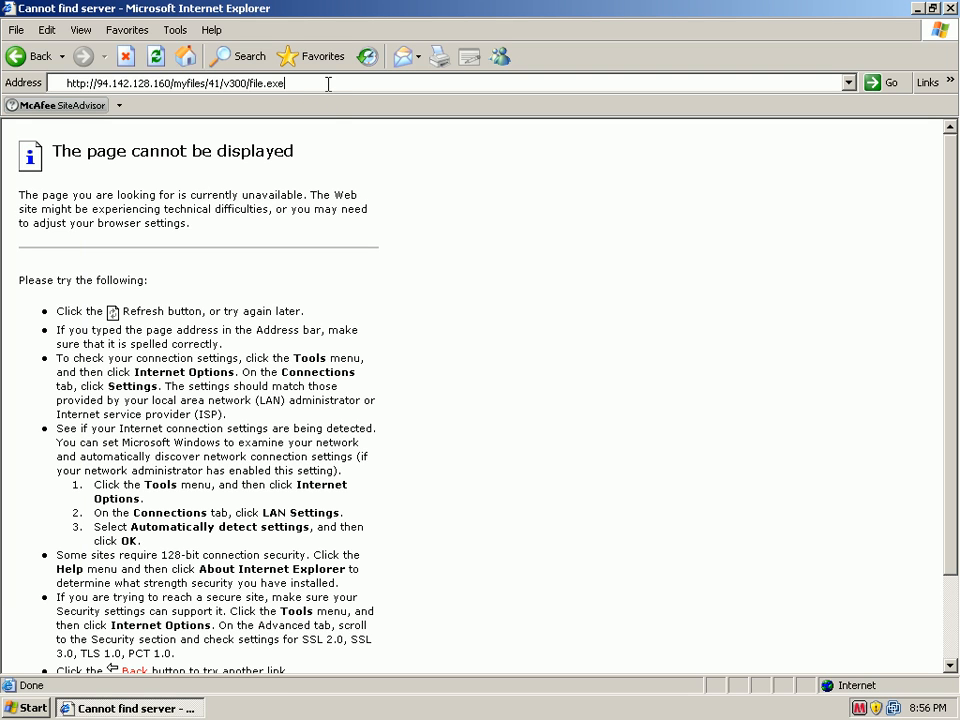
key(Return)
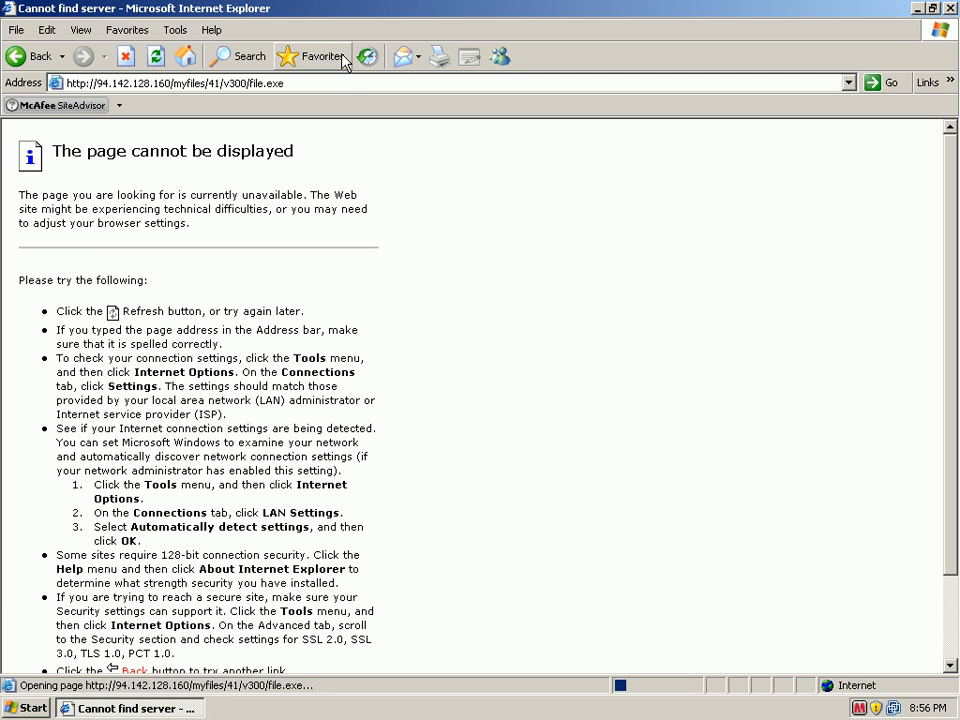
Load the 91.211.65.120 file.exe address and run the downloaded file
click(347, 83)
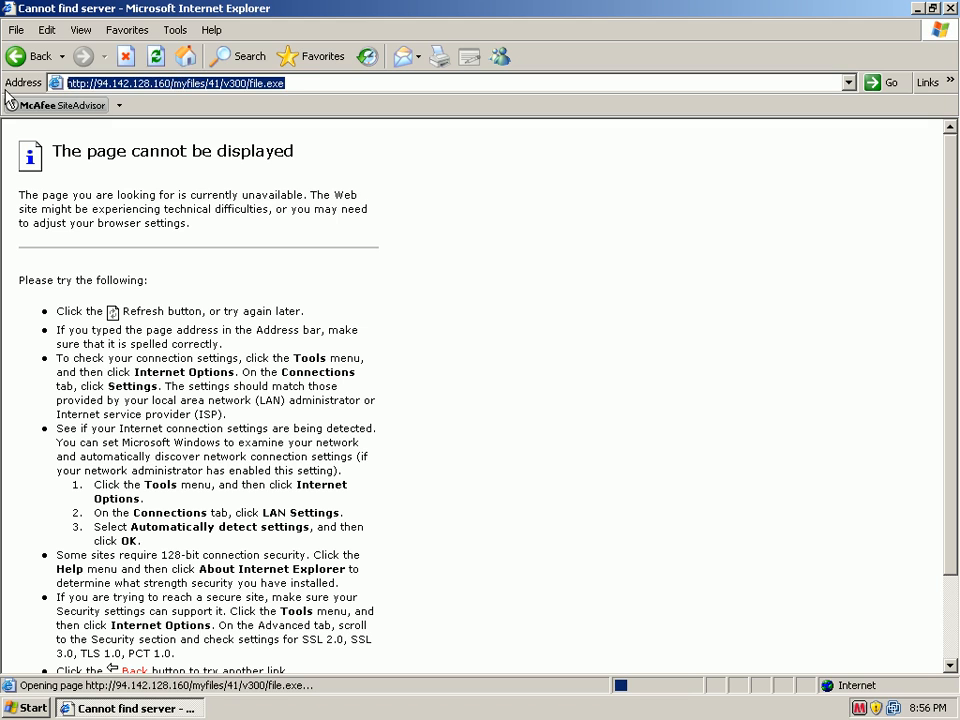
text(http://91.211.65.120/myfiles/132/v3/file.exe)
key(Return)
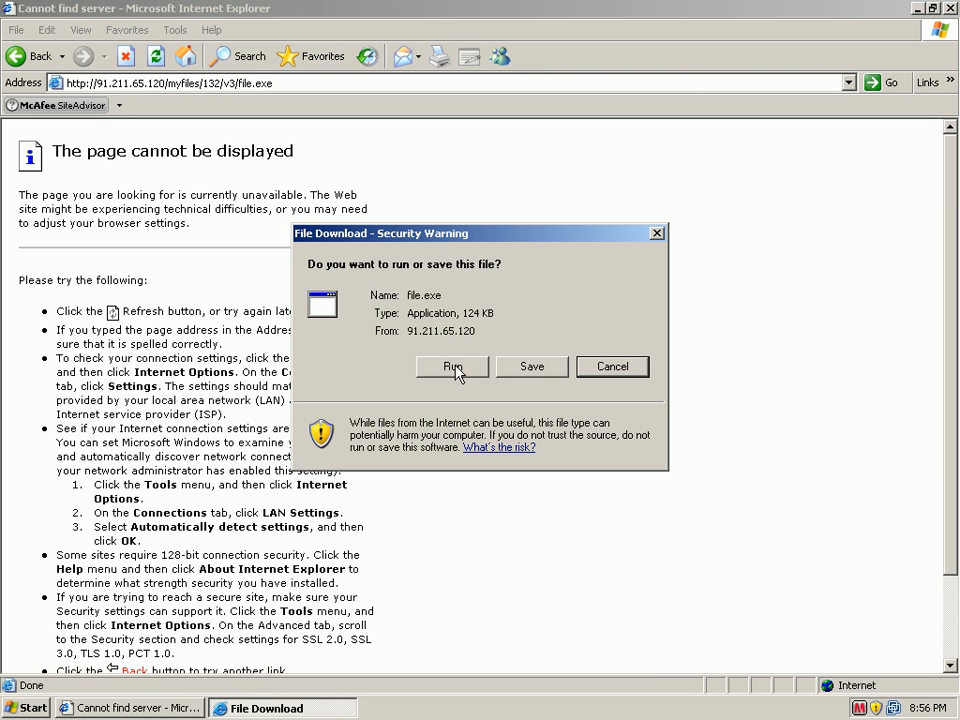
click(455, 371)
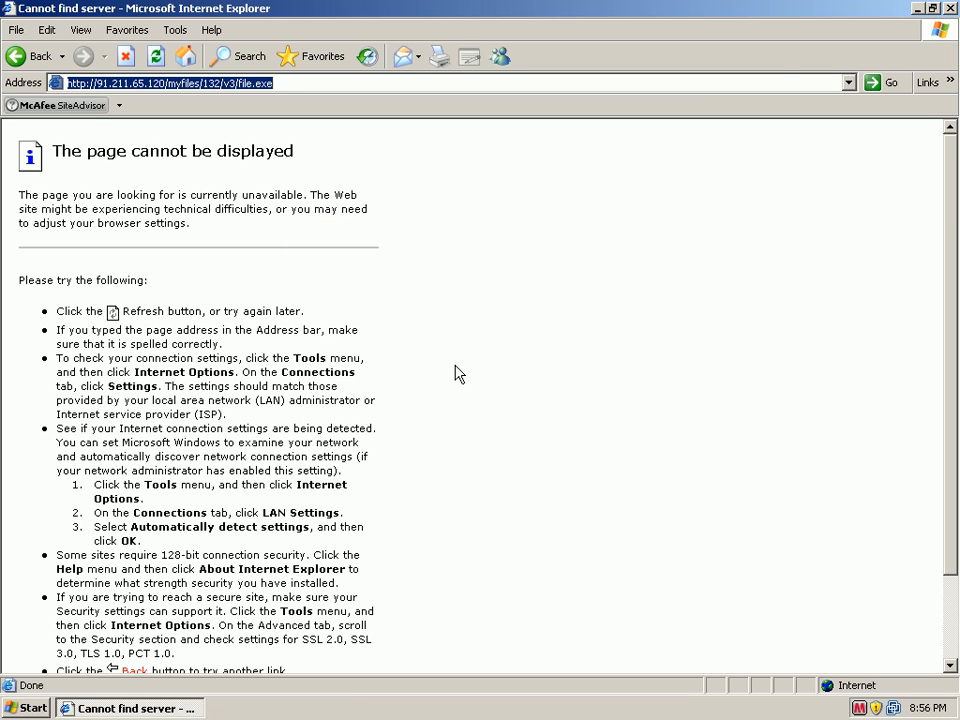
click(517, 333)
Postpone the Automatic Updates restart and minimise Internet Explorer to the desktop
right_click(433, 708)
click(645, 405)
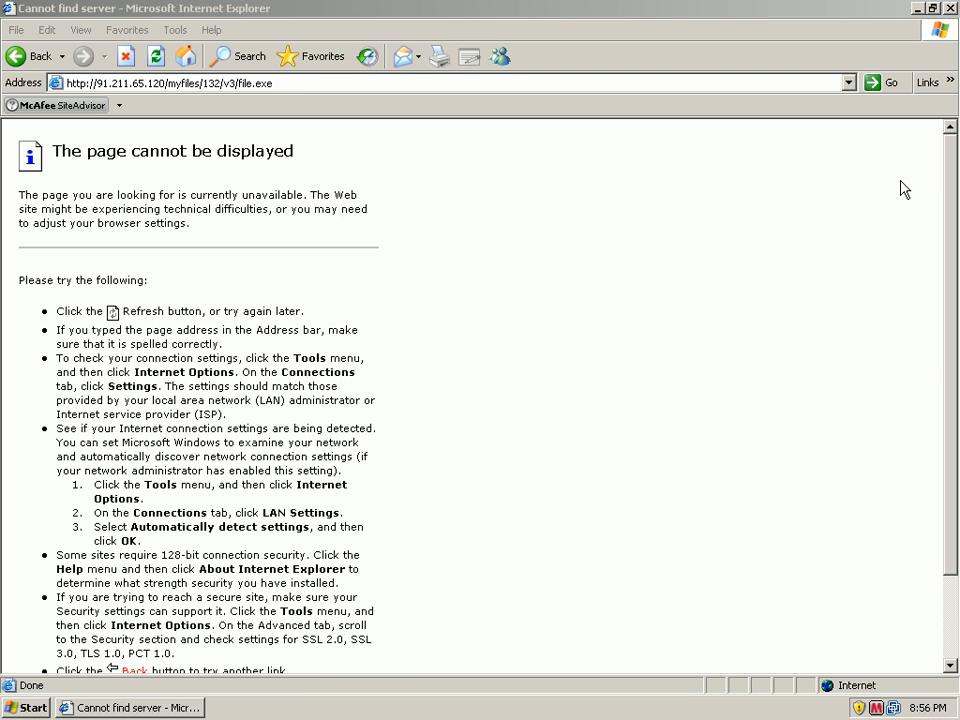
click(918, 8)
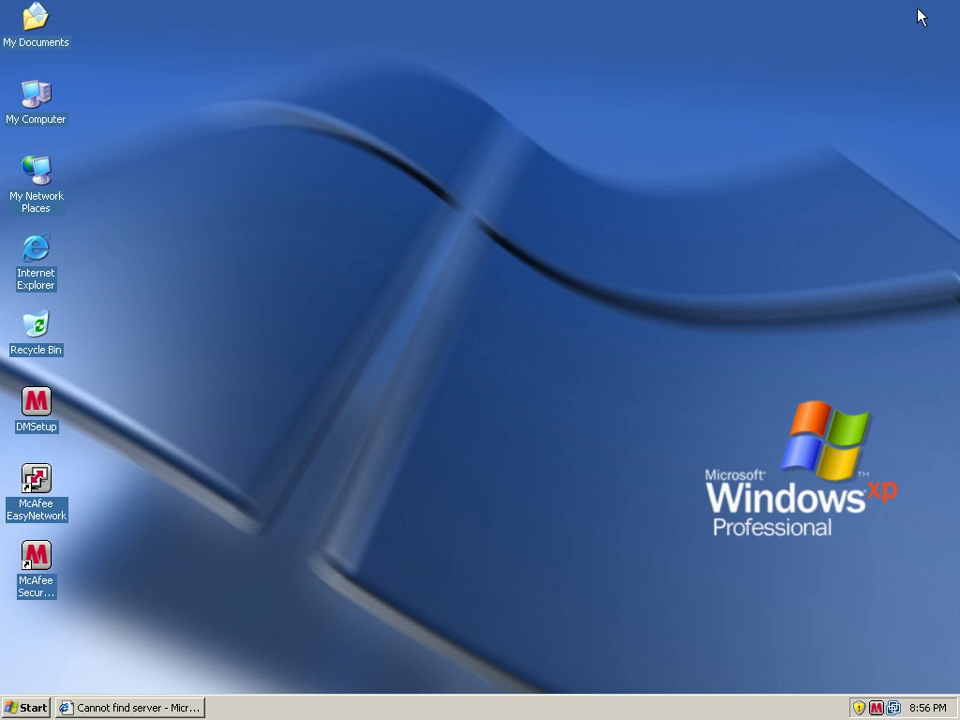
Open Task Manager from the taskbar and sort processes by image name
right_click(362, 708)
click(390, 652)
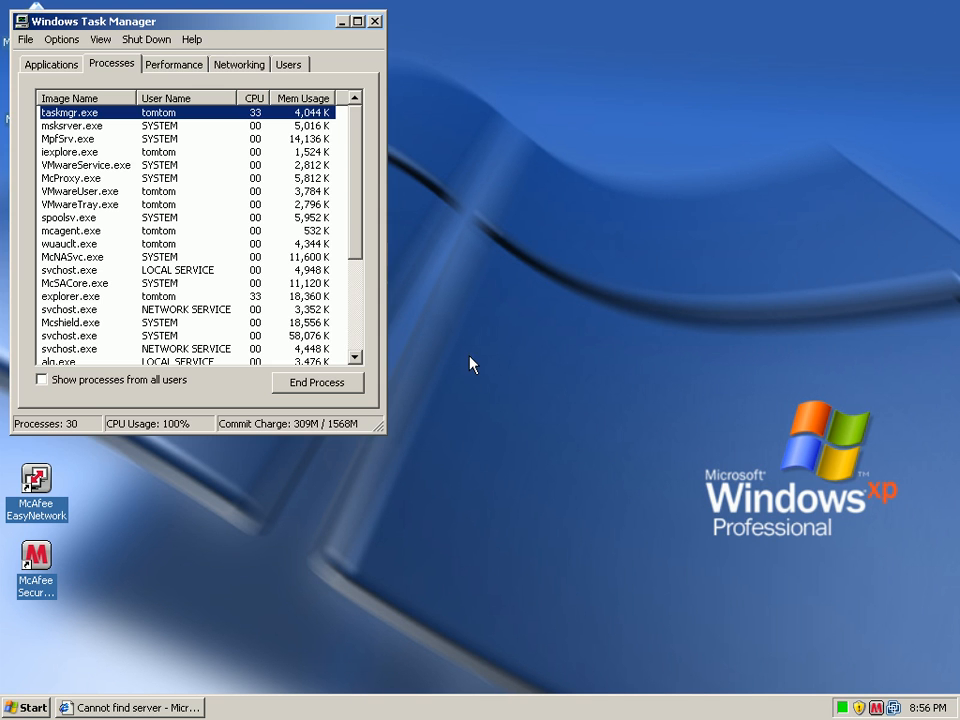
drag(100, 21, 333, 70)
click(310, 148)
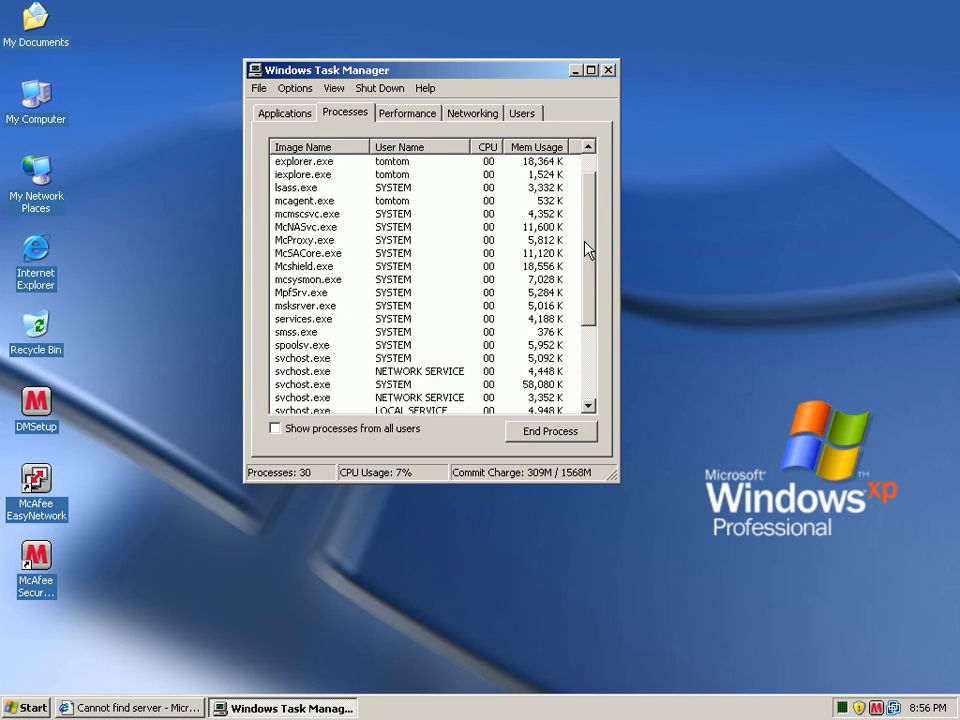
drag(589, 230, 589, 330)
Show processes from all users, close the leftover window, and start a new Internet Explorer
click(560, 331)
scroll(584, 340, up, 2)
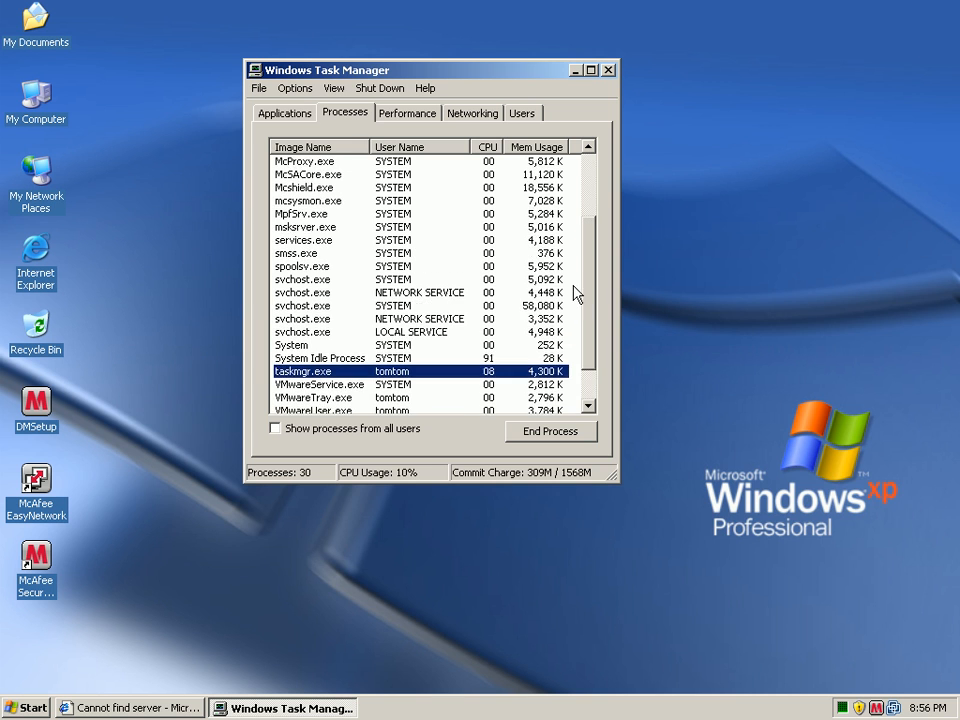
scroll(570, 280, up, 2)
scroll(565, 250, up, 2)
scroll(560, 230, up, 2)
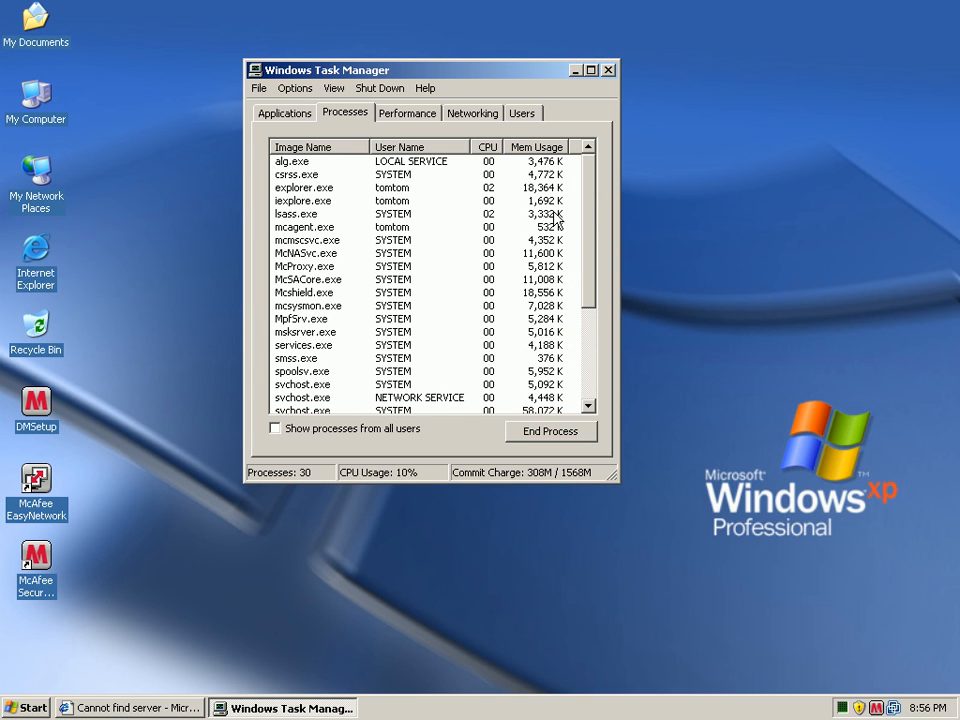
scroll(558, 222, down, 2)
scroll(540, 240, down, 1)
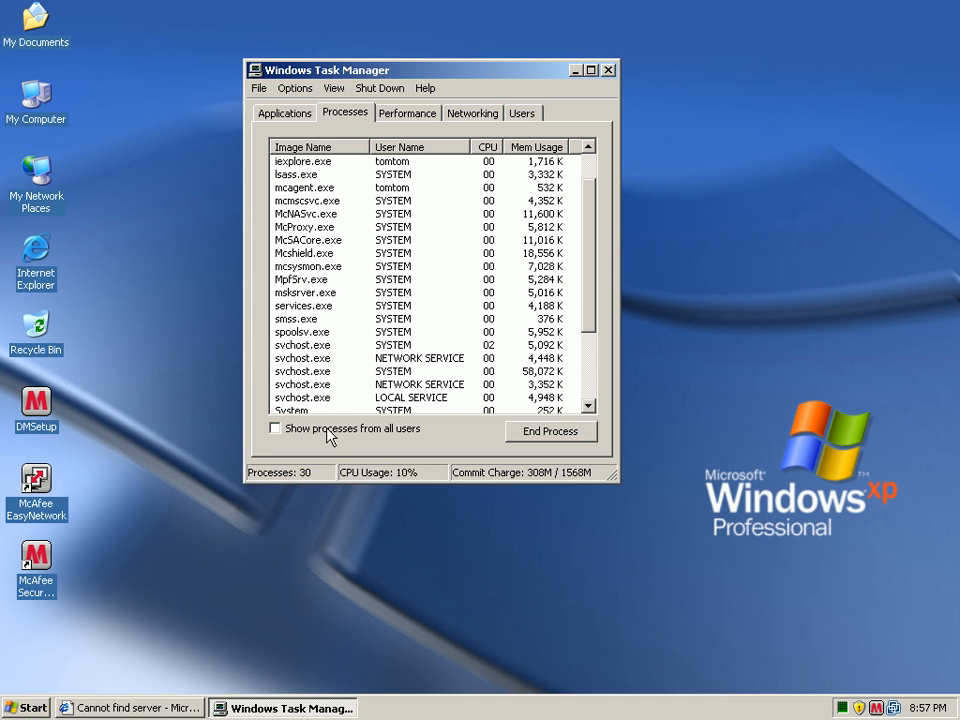
click(274, 428)
mouse_move(588, 300)
mouse_down()
mouse_move(588, 360)
mouse_move(585, 255)
mouse_up()
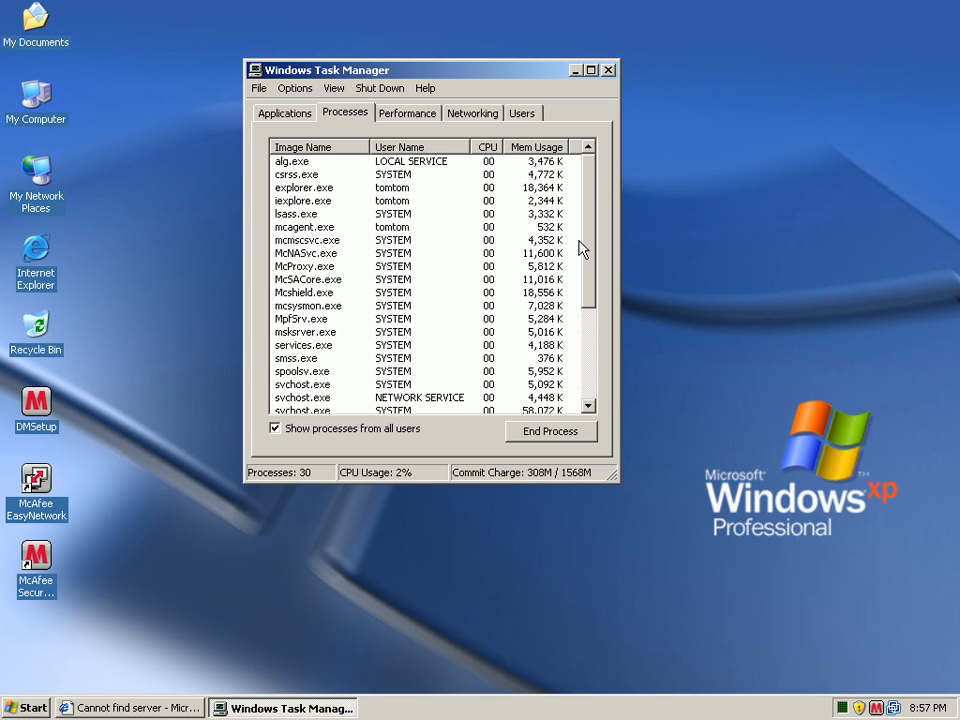
drag(588, 248, 588, 375)
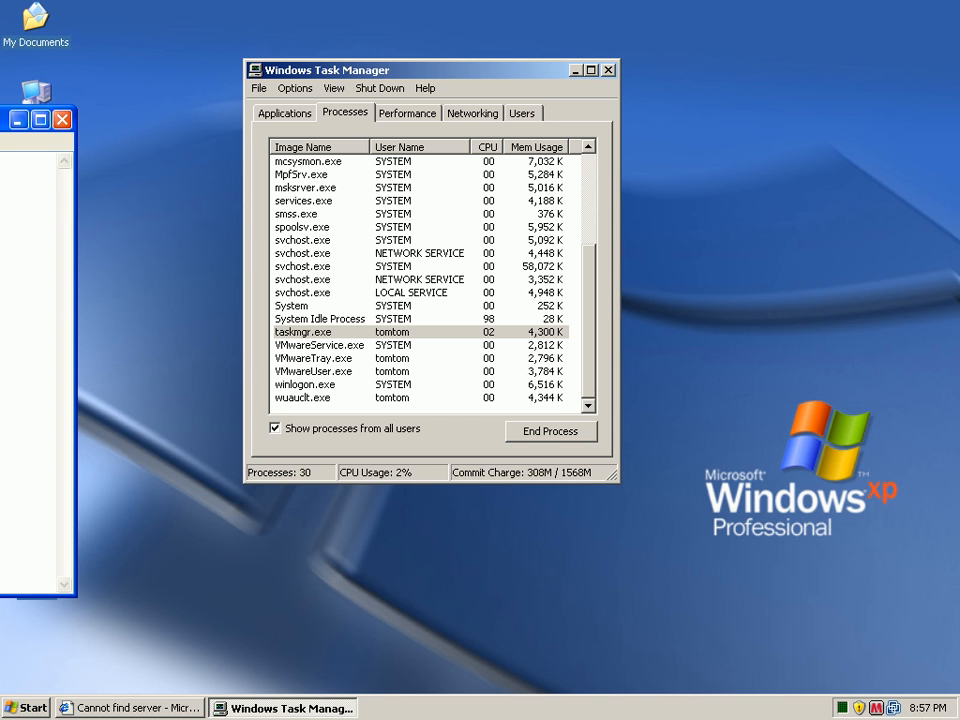
click(61, 119)
double_click(40, 257)
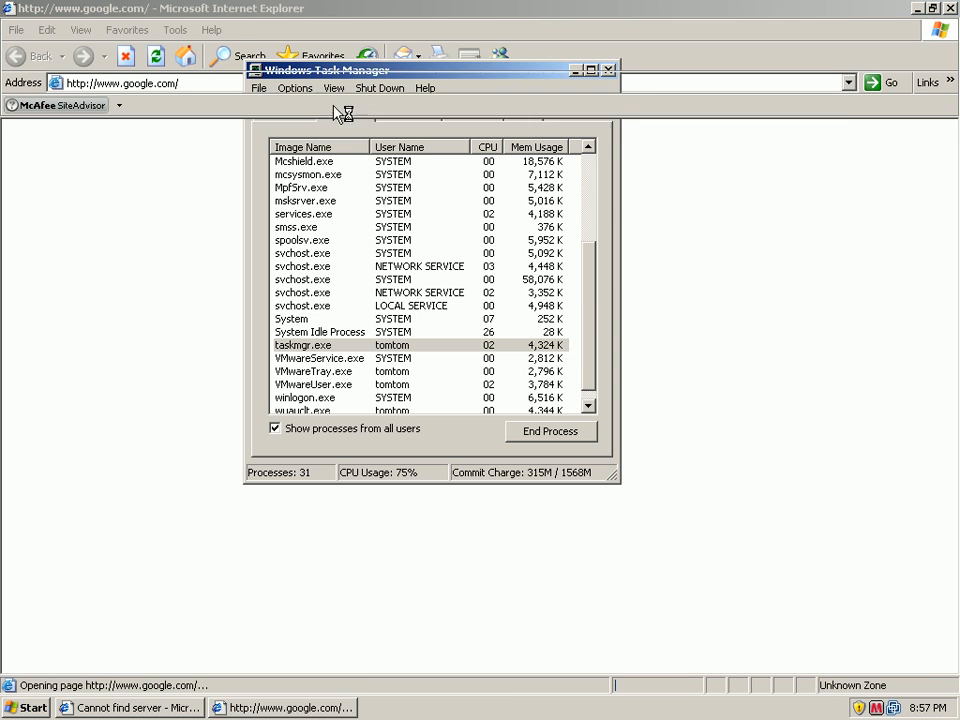
Run the cc.exe download, allow it in SiteAdvisor, and dismiss the Trojan Quarantined alert
click(608, 70)
click(375, 82)
text(http://1a123.com/jj/cc.exe)
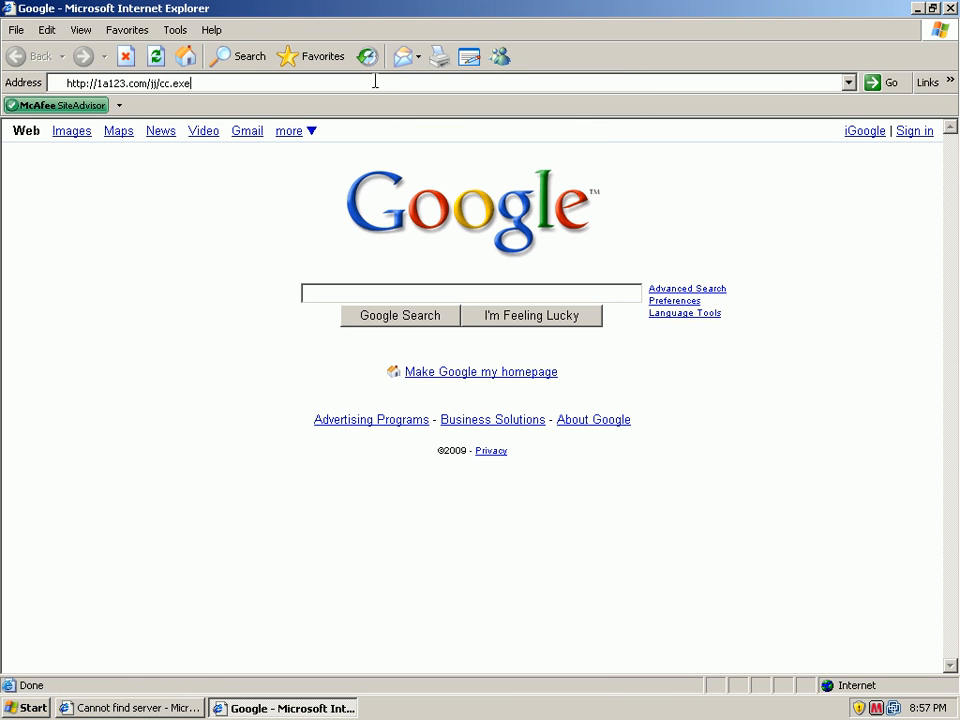
key(Return)
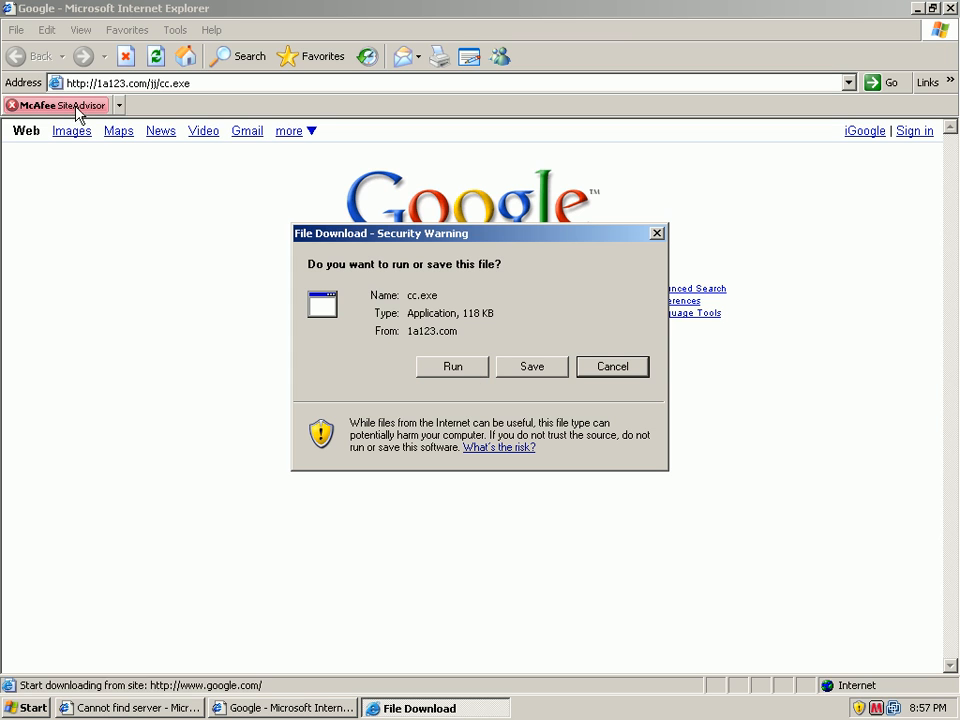
click(453, 366)
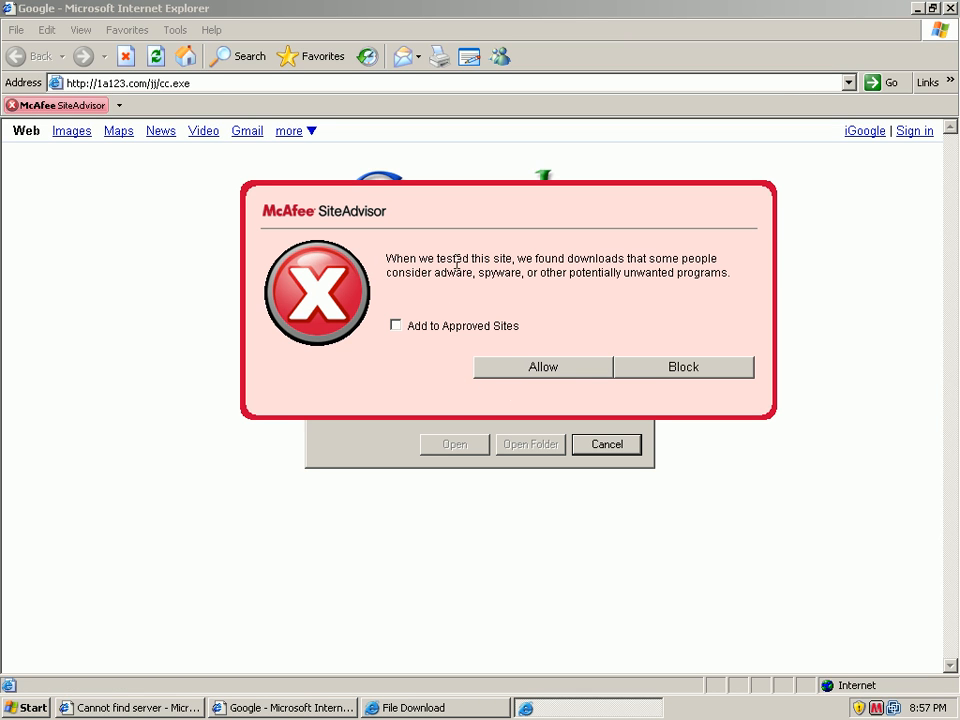
click(561, 372)
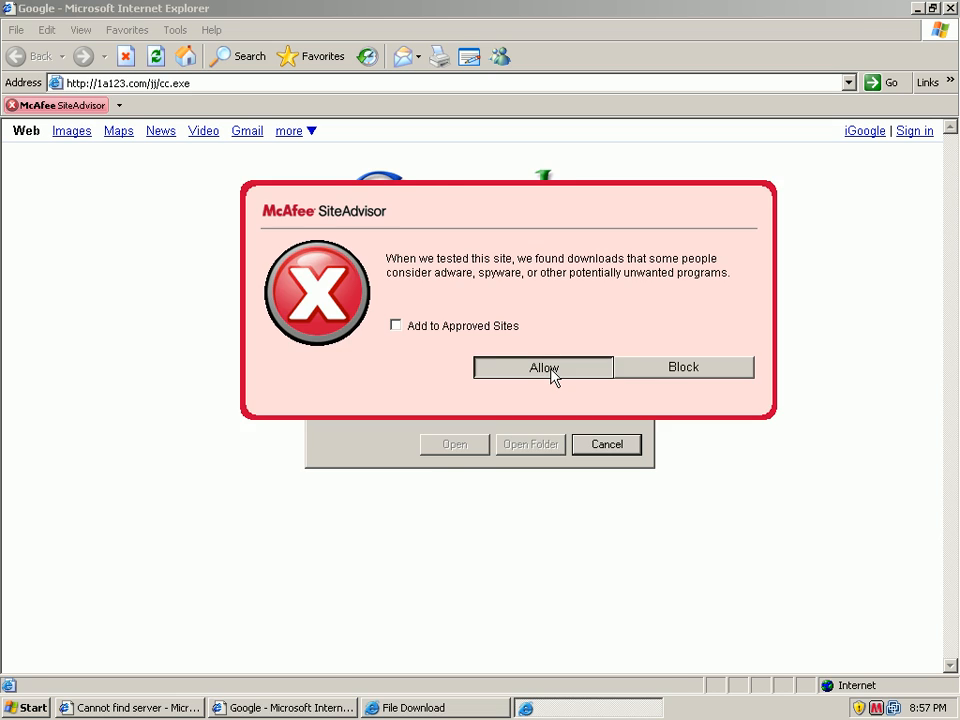
click(548, 372)
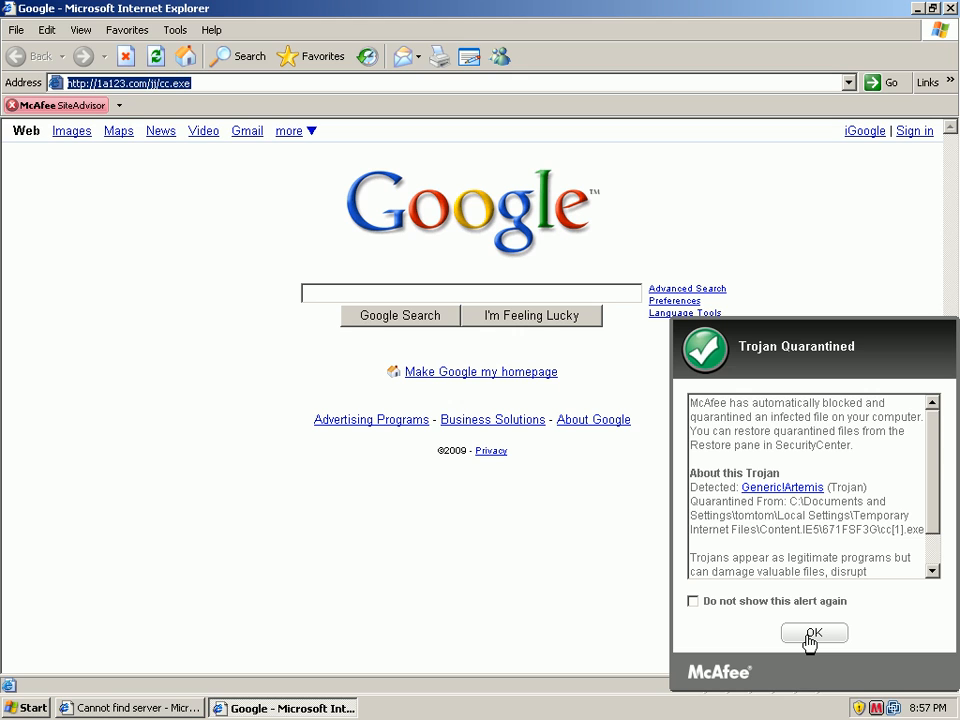
click(813, 634)
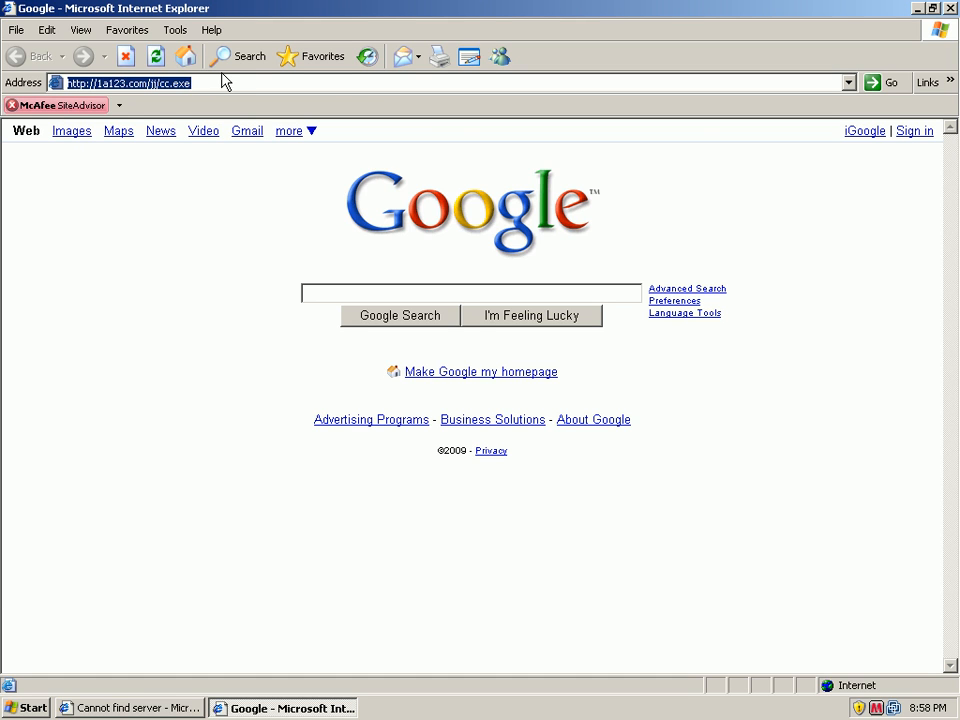
text(http://78.109.30.48/av.19.1.exe)
Run the av.19.1.exe download and dismiss the Trojan Removed alert
key(Return)
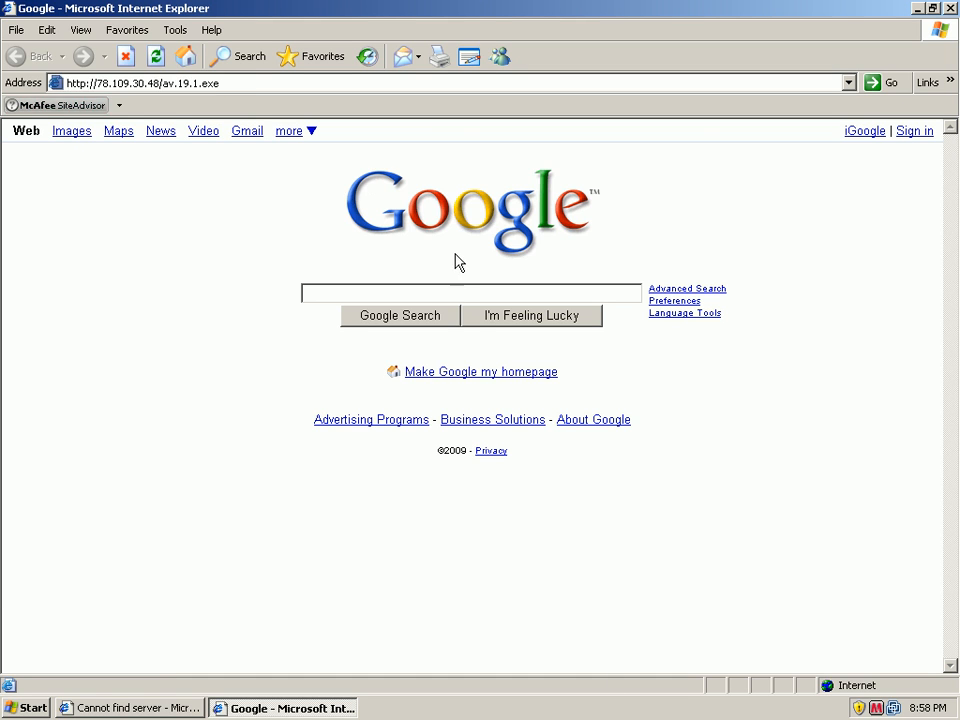
click(452, 370)
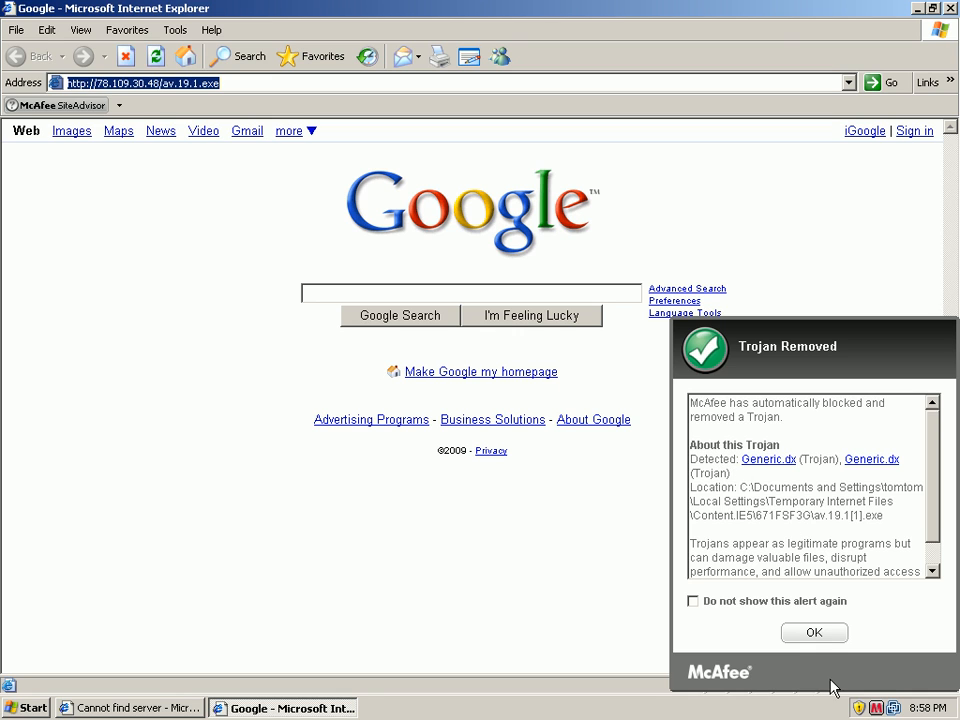
click(814, 632)
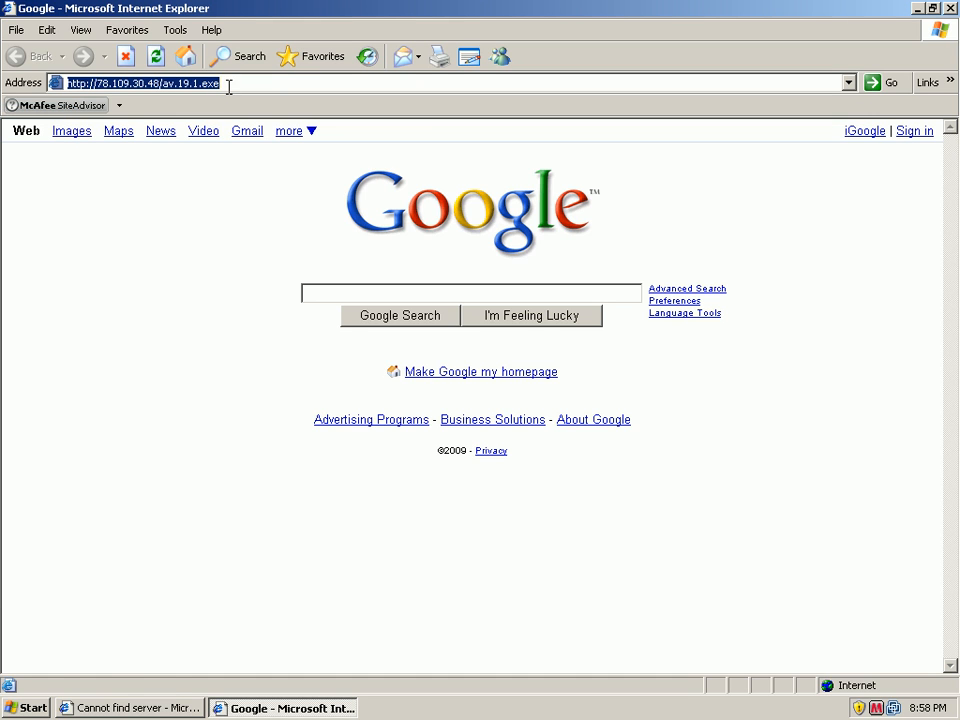
Run the m.wuc8.com/dd/9.exe download and dismiss the BackDoor-AWQ Trojan Removed alert
text(http://m.wuc8.com/dd/9.exe)
key(Return)
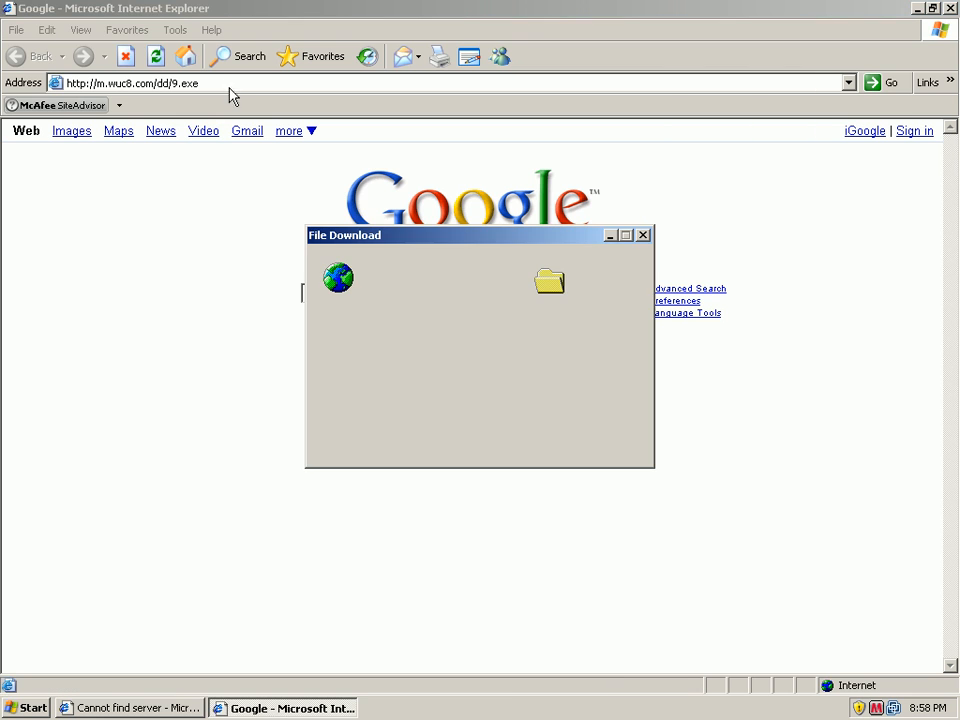
click(452, 368)
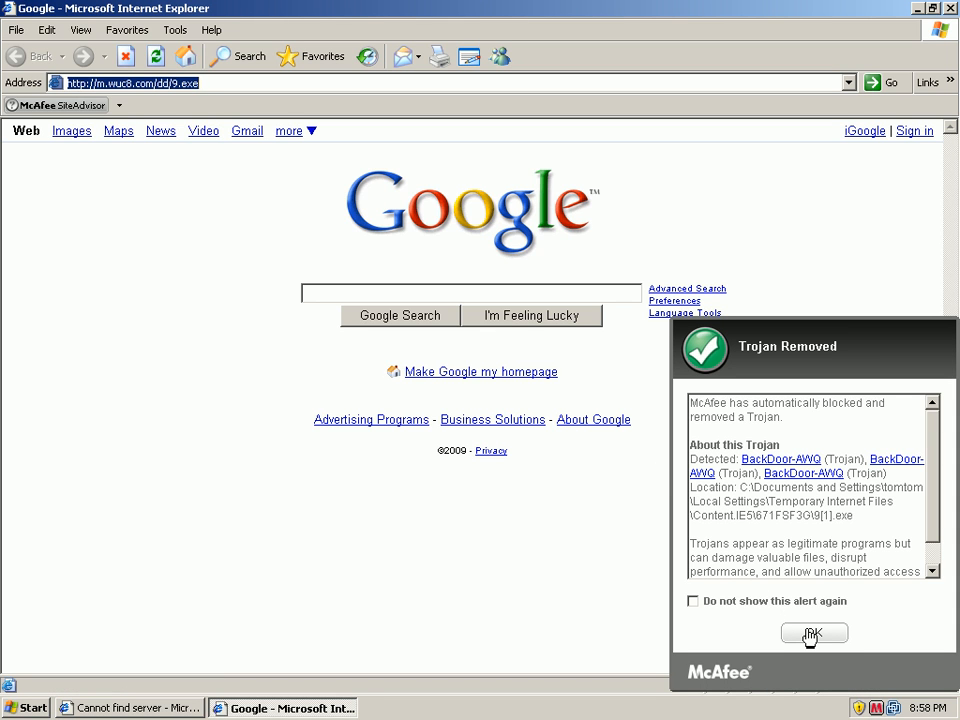
click(812, 636)
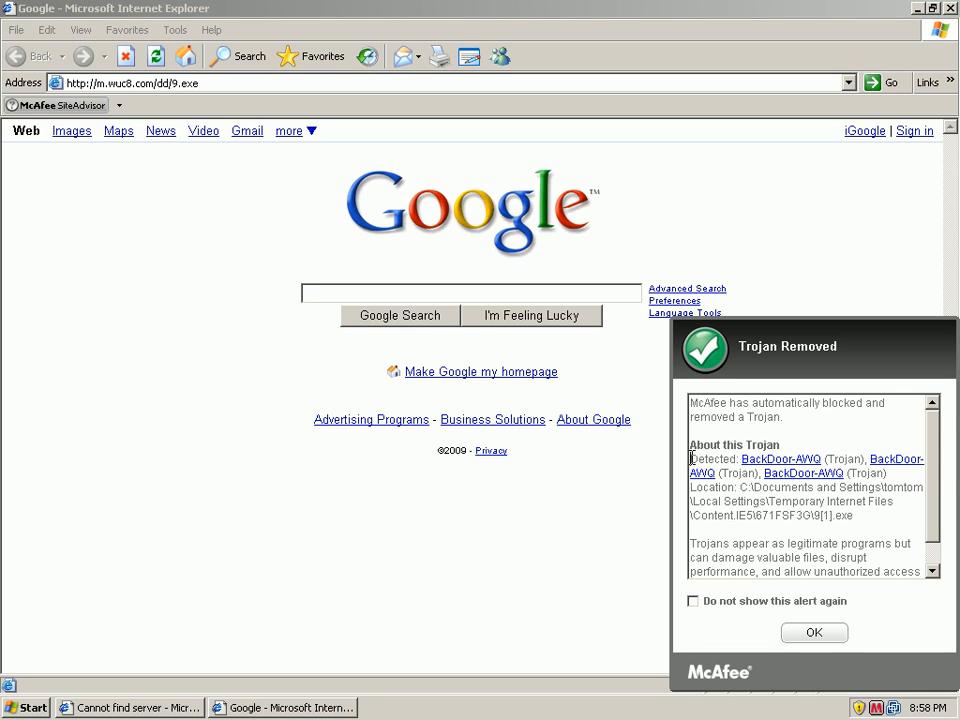
click(814, 633)
click(814, 635)
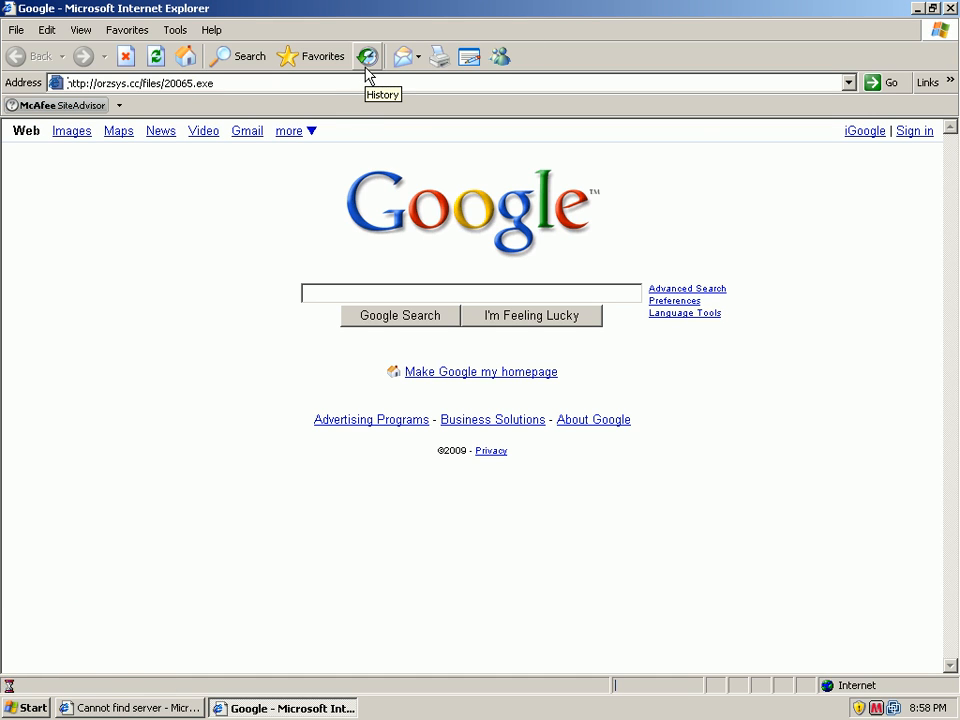
Run the 20065.exe download unblocked, then bring up Windows Task Manager from the taskbar
click(453, 366)
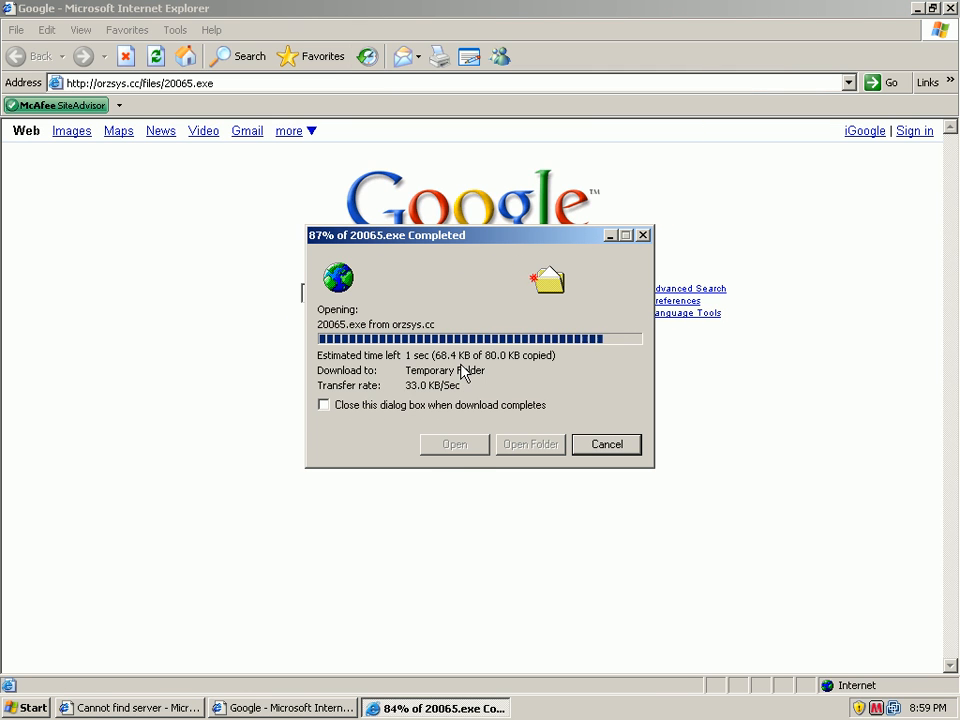
click(510, 334)
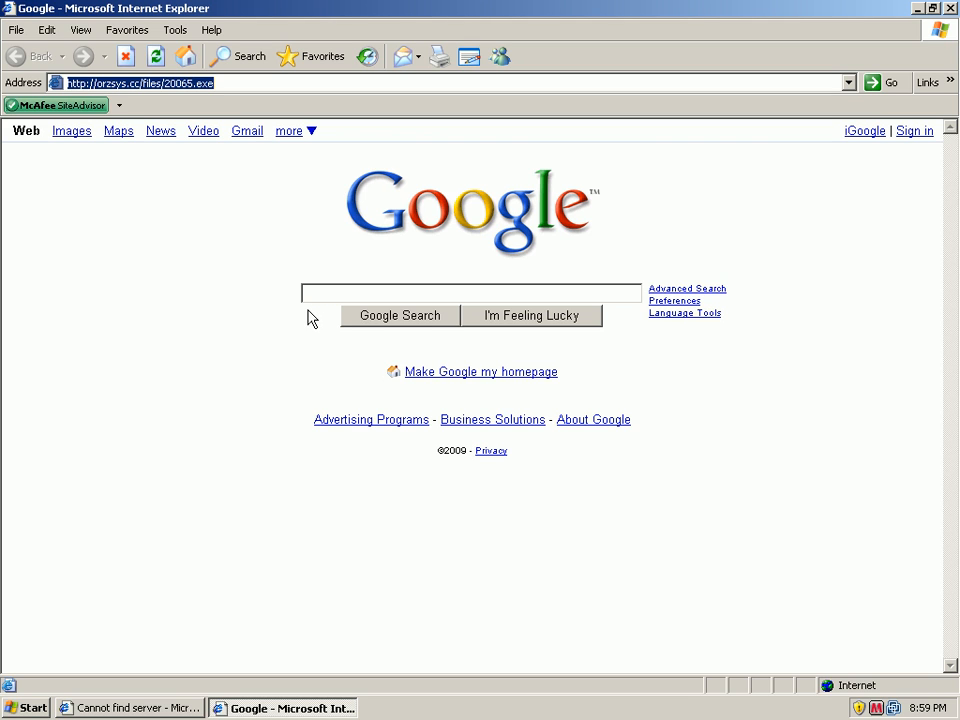
right_click(615, 710)
click(659, 654)
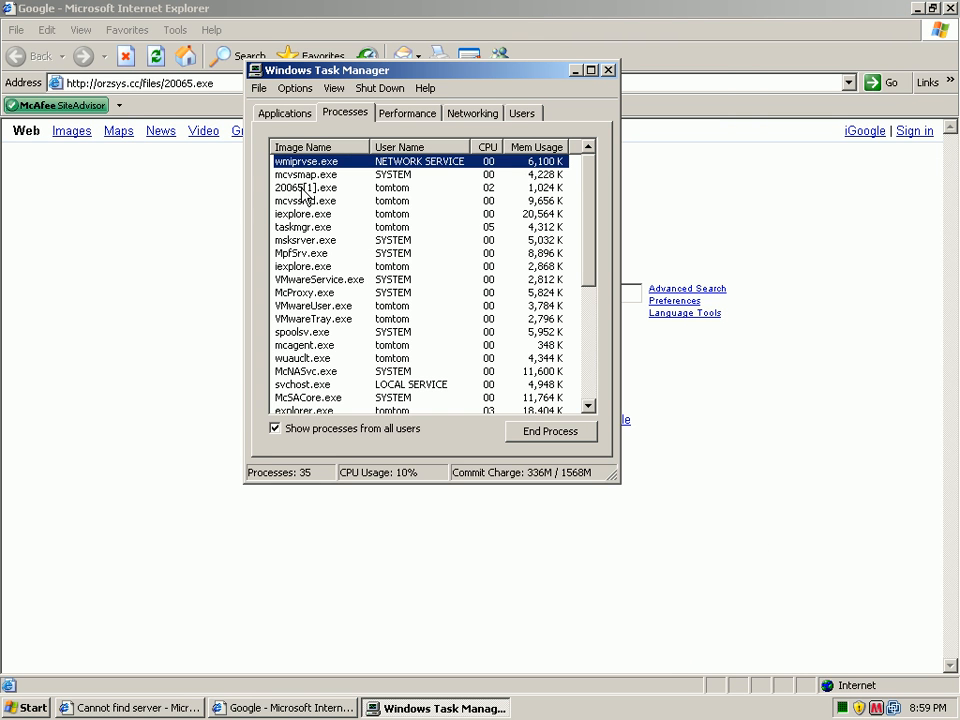
Select the 20065[1].exe process and sort the list by Image Name
click(308, 188)
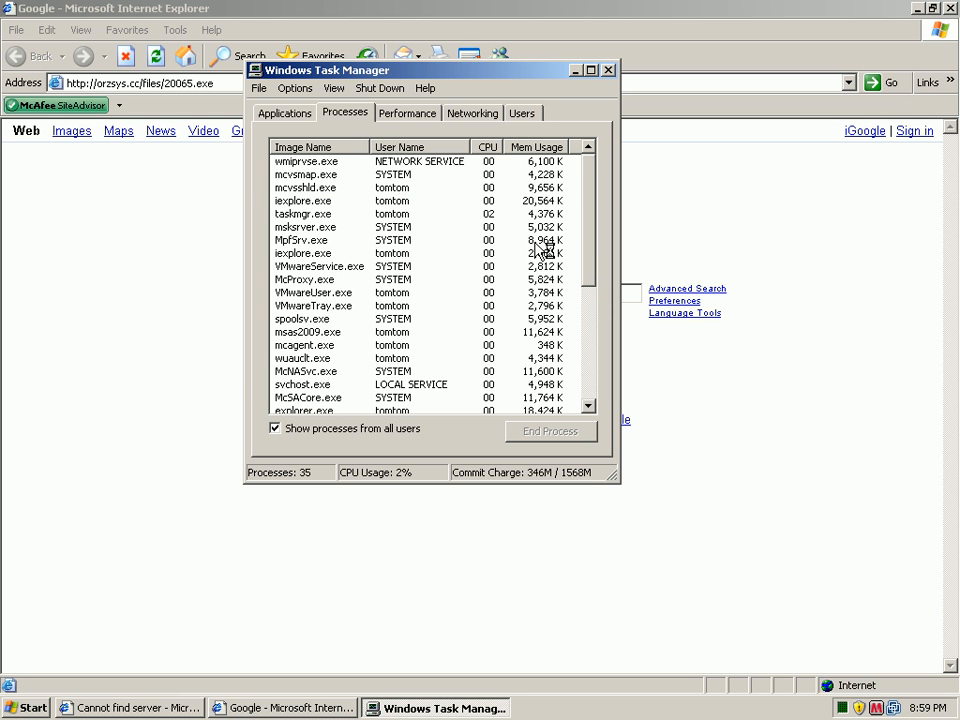
drag(584, 240, 586, 218)
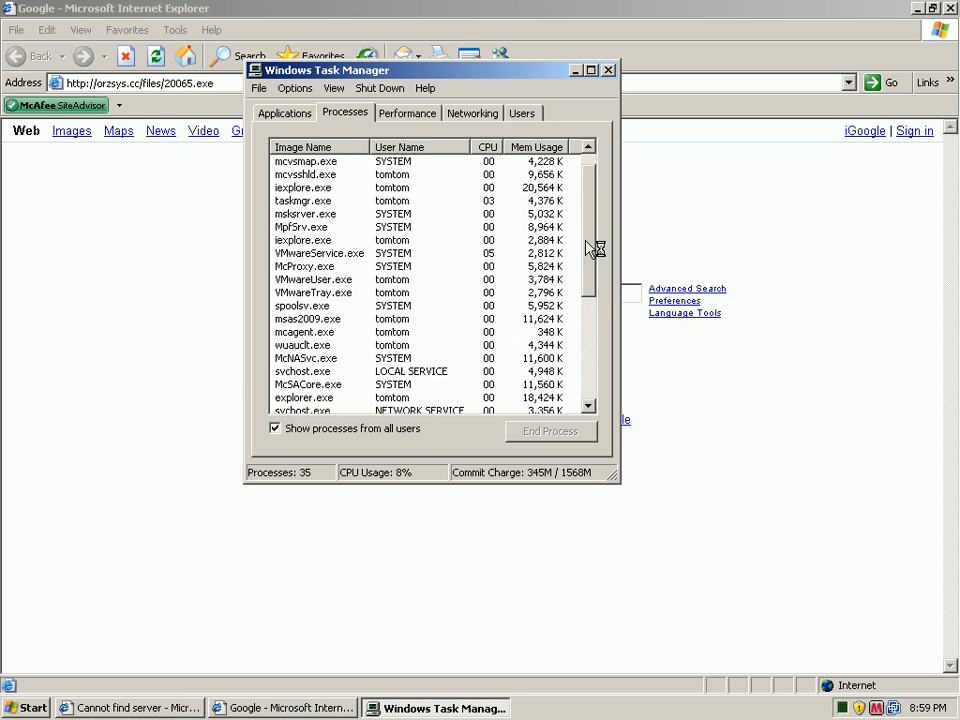
click(306, 147)
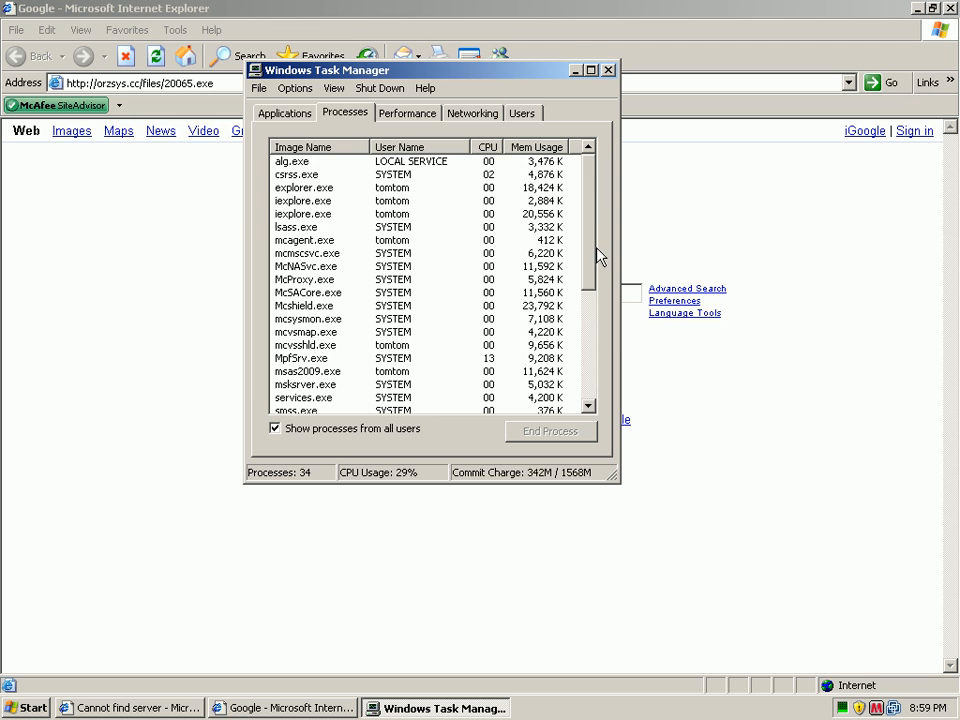
drag(594, 286, 600, 382)
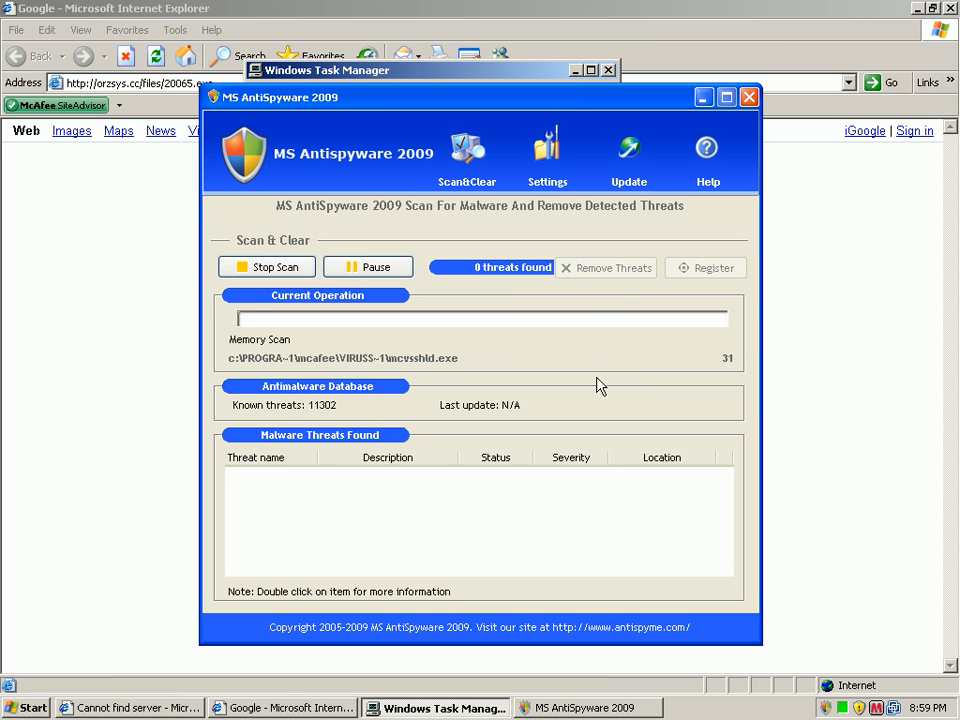
Minimise Task Manager and the MS AntiSpyware 2009 window to reveal the Google page
click(369, 76)
click(575, 71)
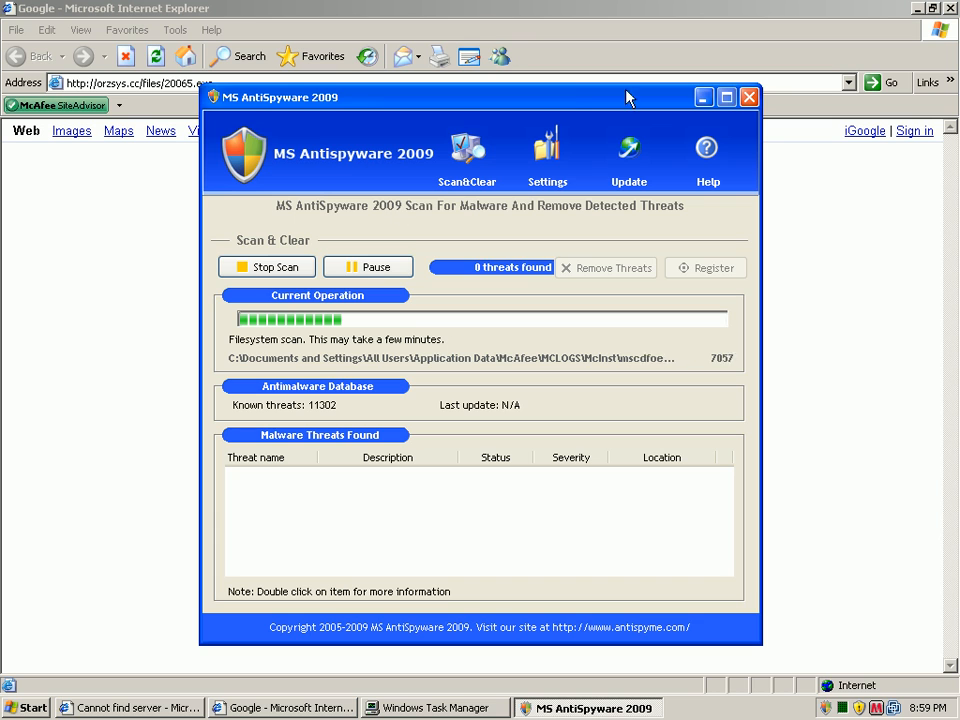
click(704, 97)
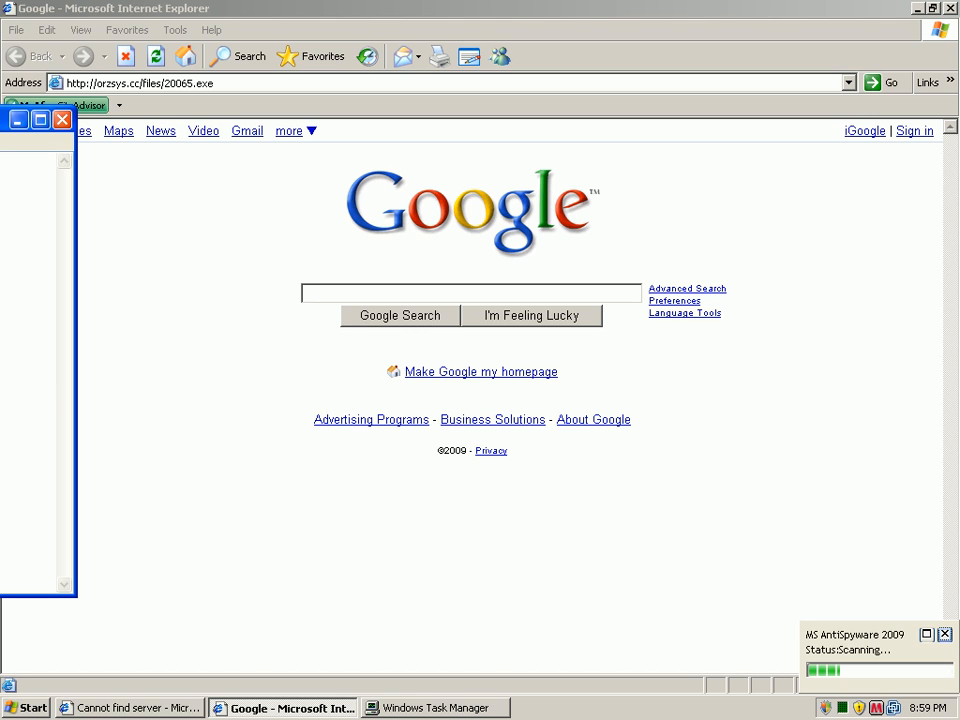
Load the 333.8585le.com/00/0.exe address, which fails to display
click(362, 84)
text(http://333.8585le.com/00/0.exe)
key(Return)
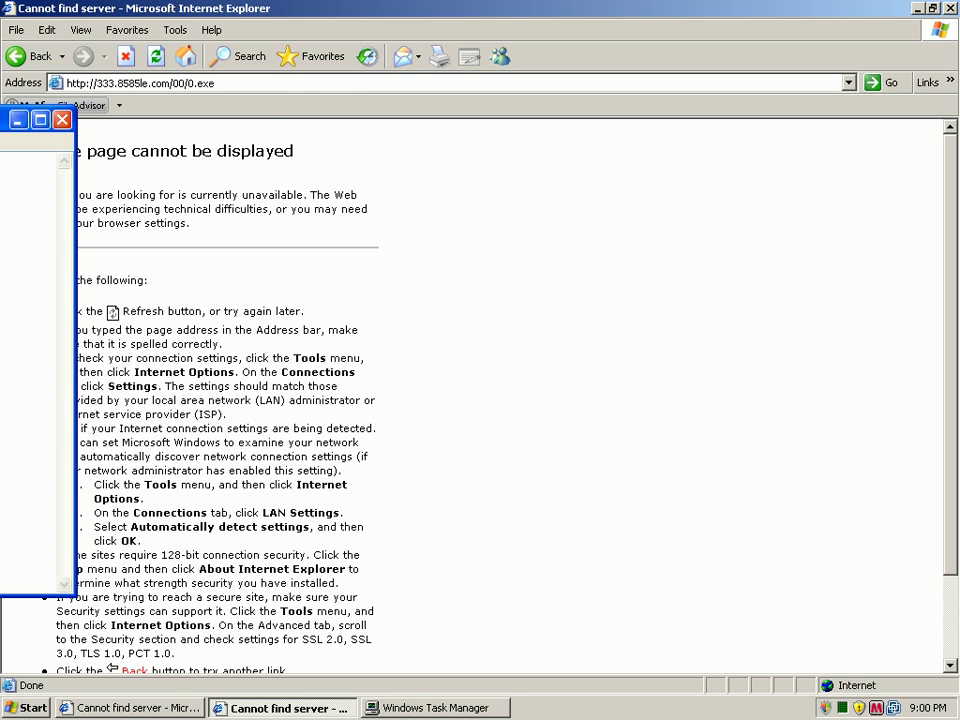
Load the lastcountb.com address, run lsp.exe and dismiss McAfee's Trojan Removed alert
click(325, 83)
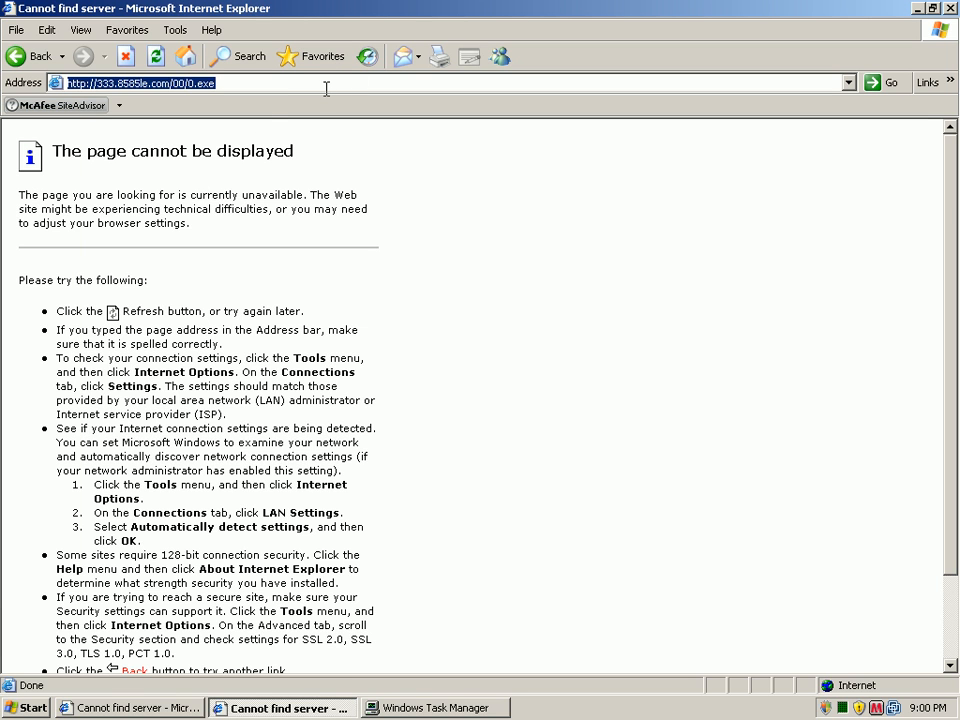
text(http://lastcountb.com/cgi-bin/promo.pl?code=0000065)
key(Return)
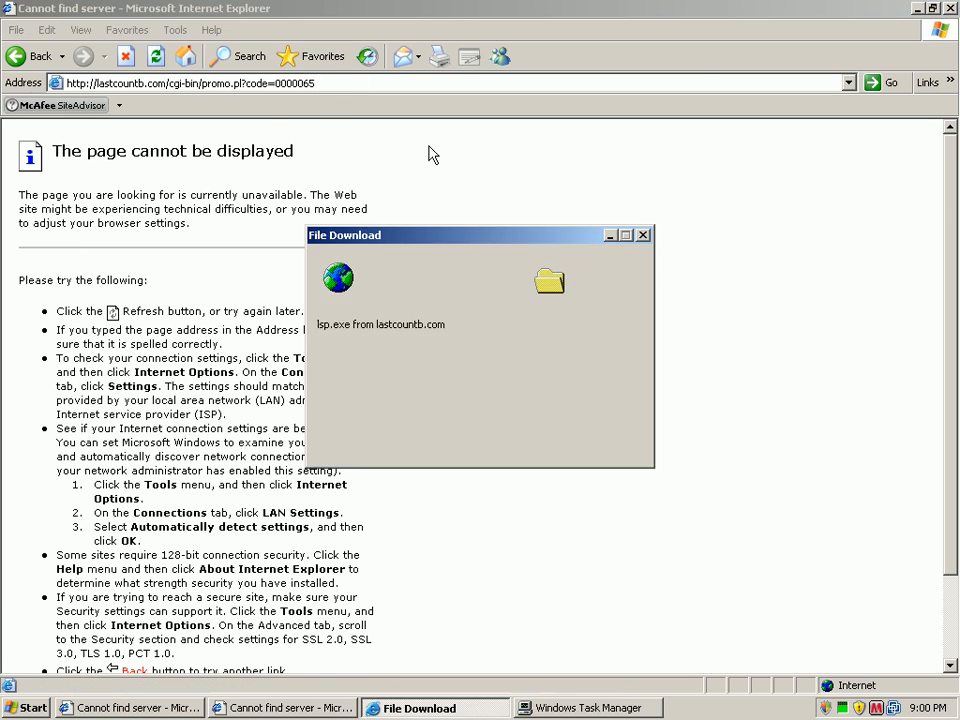
click(452, 366)
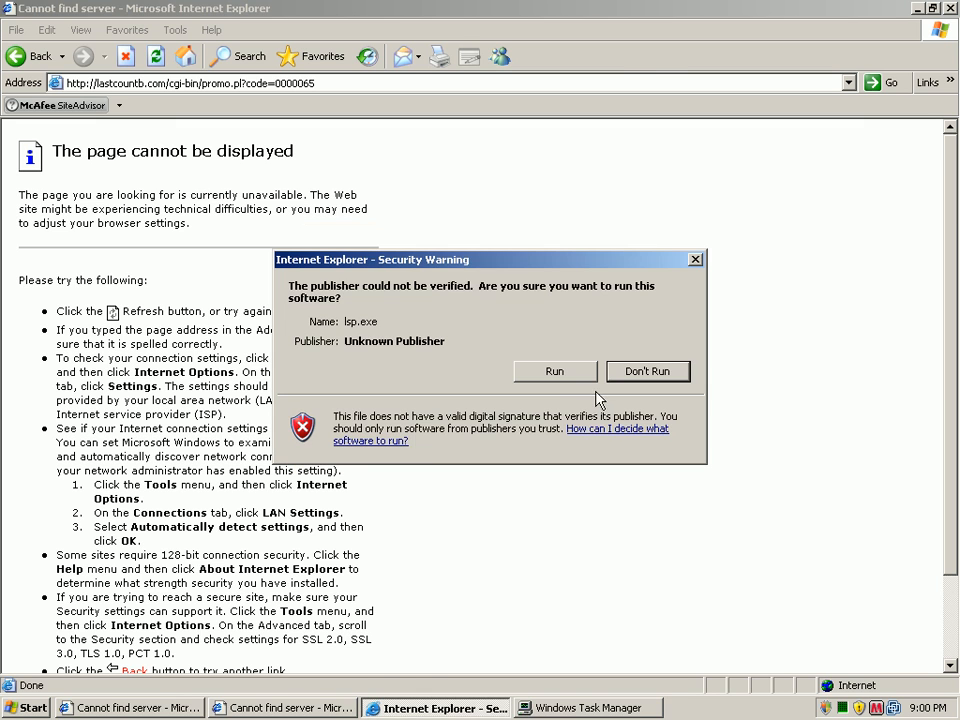
click(554, 371)
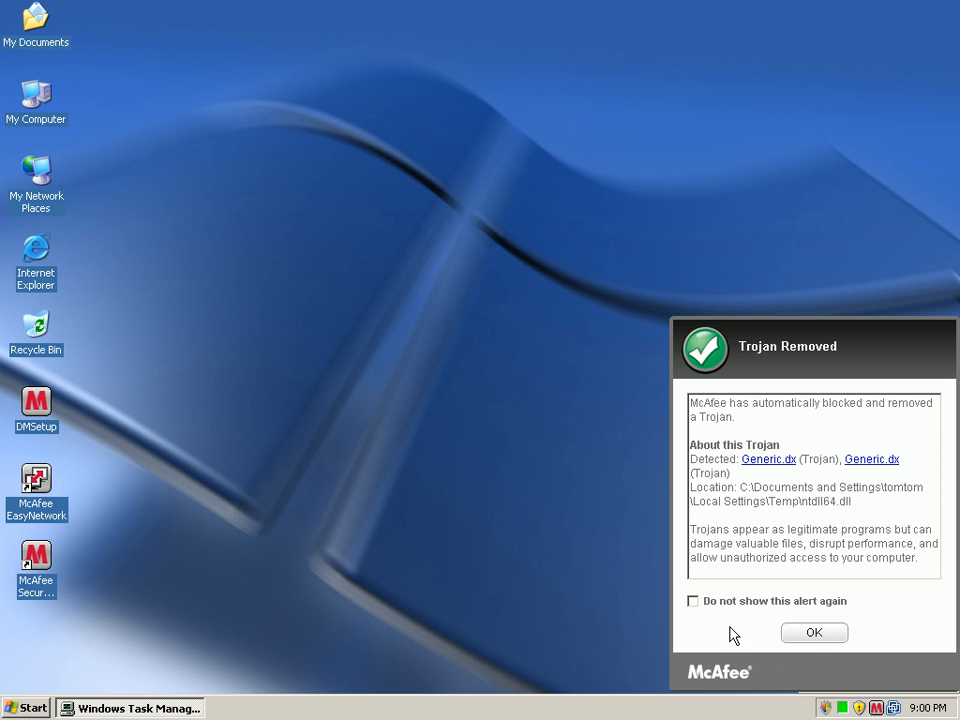
click(814, 632)
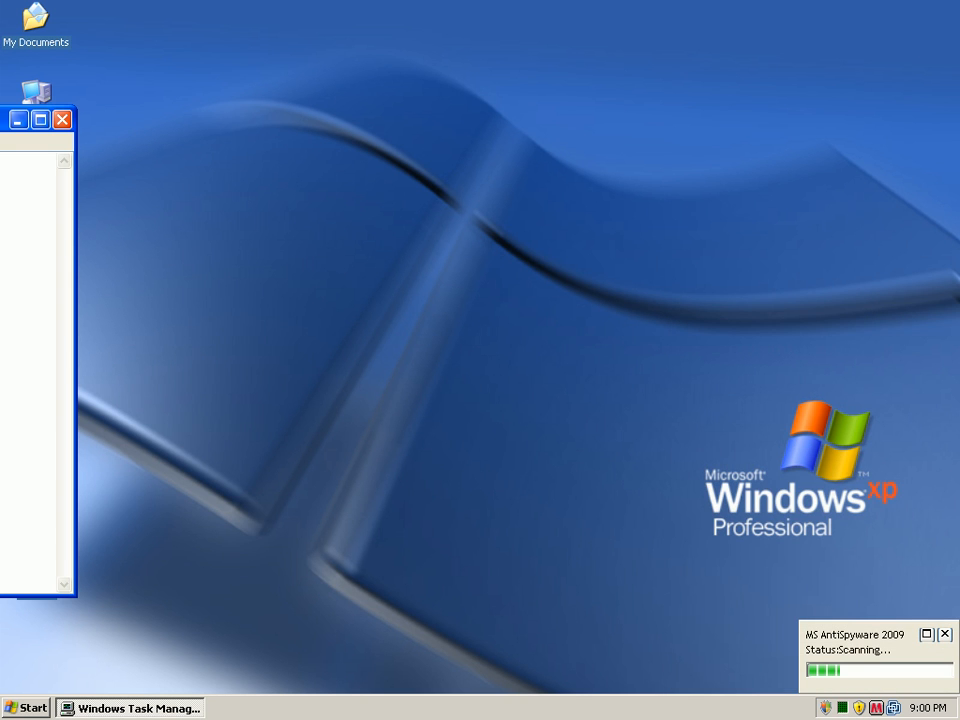
Close the leftover window and relaunch Internet Explorer from the desktop
click(17, 119)
double_click(33, 255)
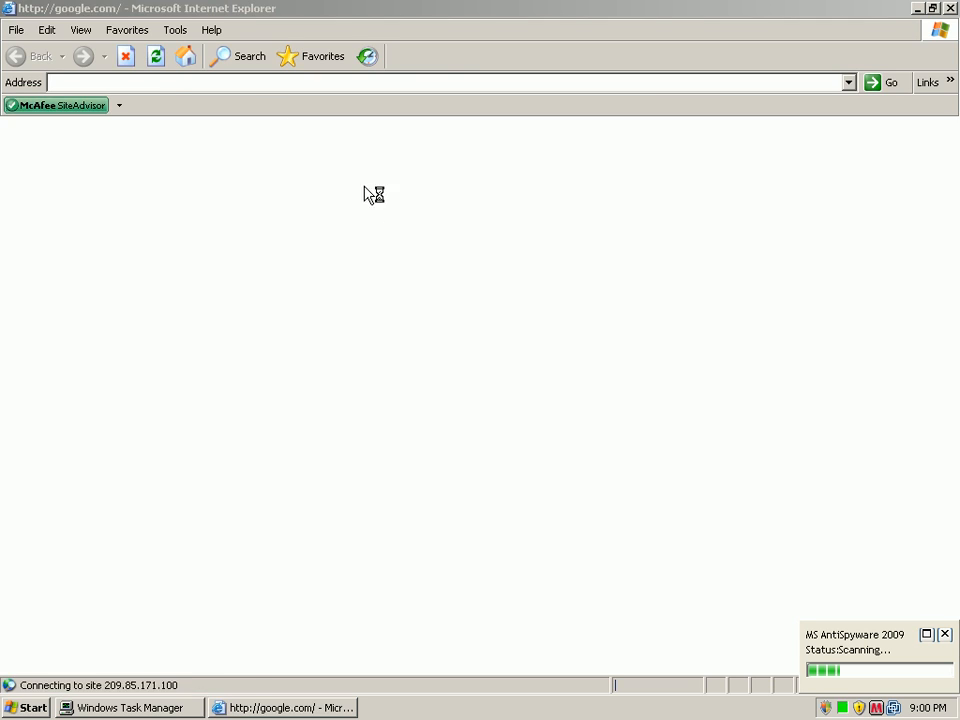
Run update.exe from sitra-perugno.cn and dismiss McAfee's Generic PWS.y Trojan Removed alert
click(230, 84)
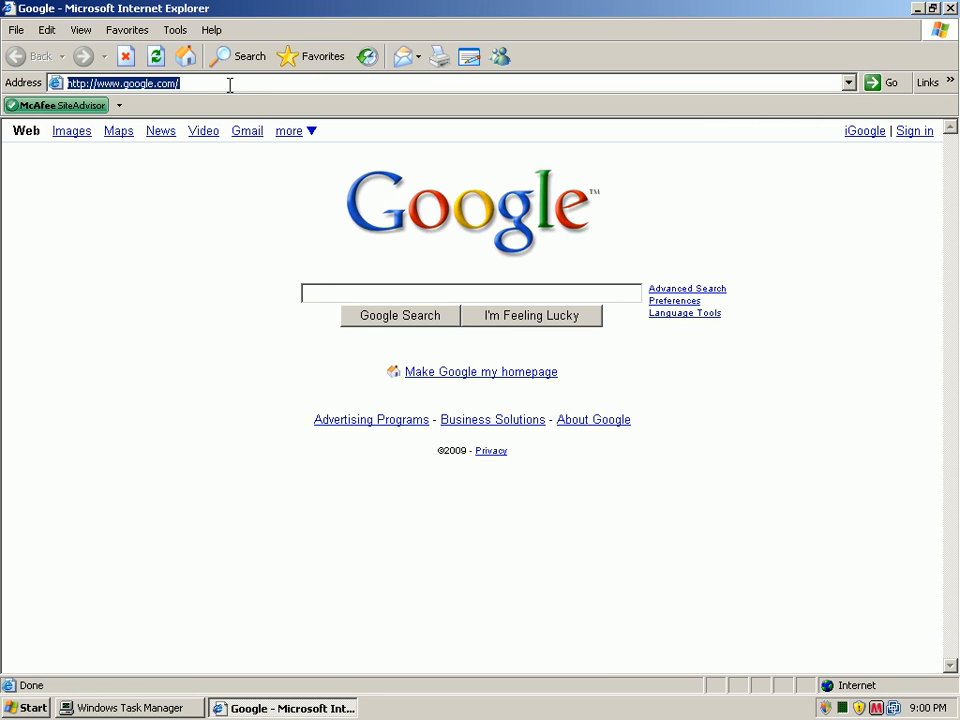
text(http://sitra-perugno.cn/openstory/update.exe)
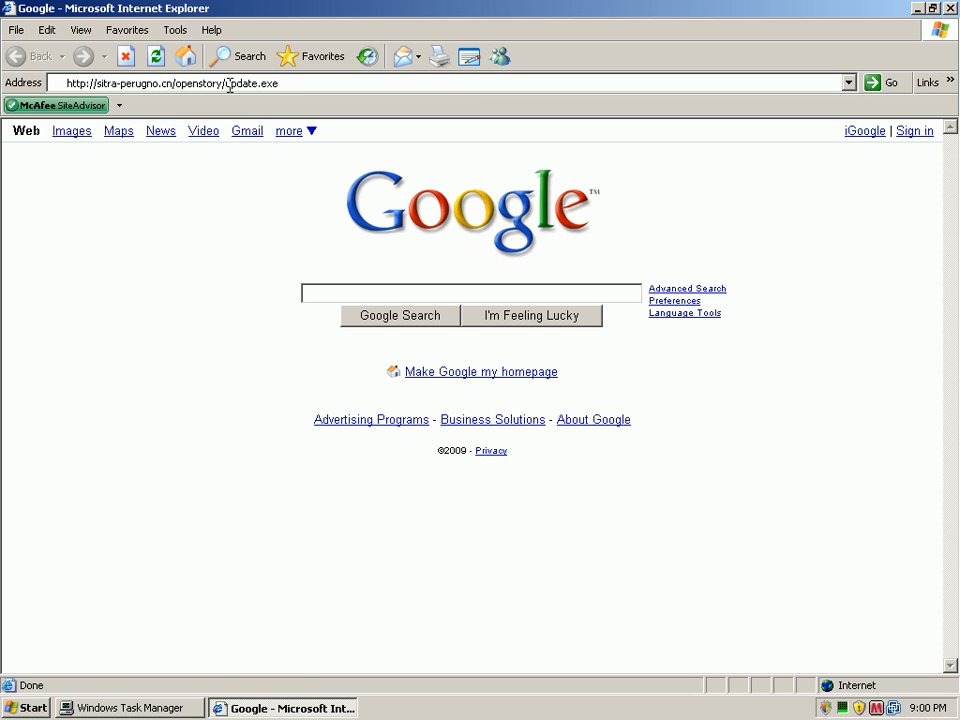
key(Return)
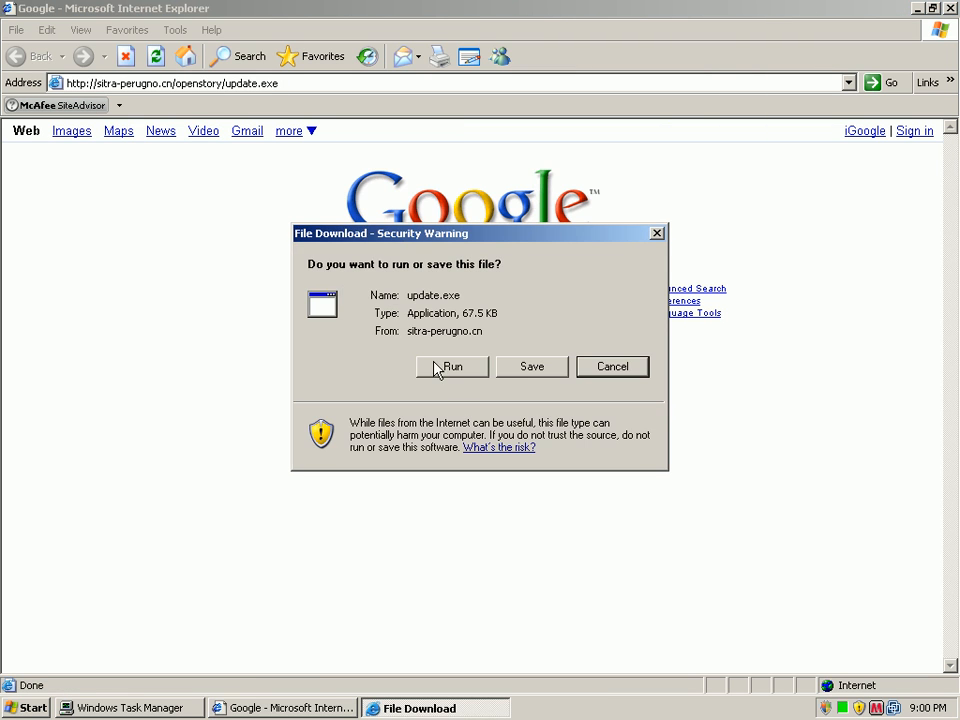
click(450, 366)
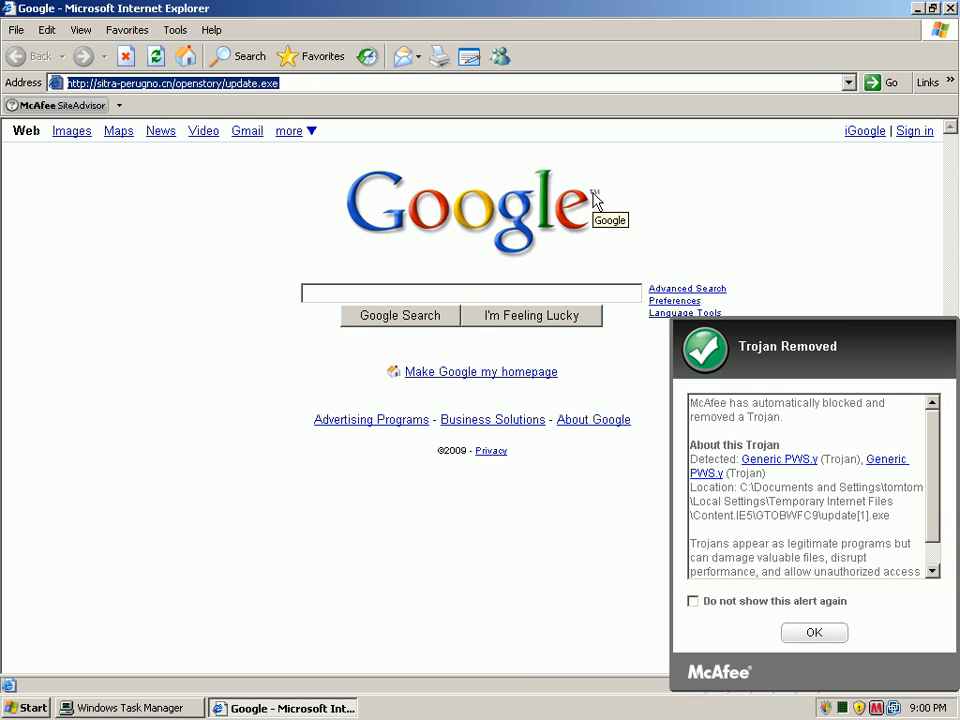
click(816, 640)
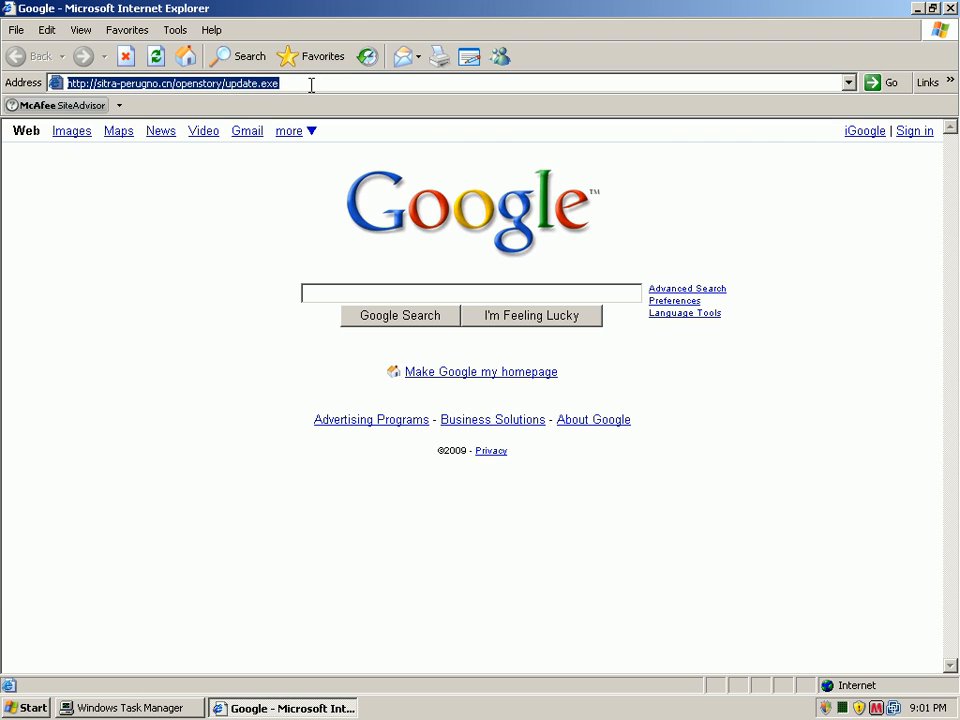
text(http://sitra-perugno.cn/crazytales/sunrise.exe)
Run sunrise.exe, then load 78.109.30.48/z.our.exe, which returns HTTP 404
key(Return)
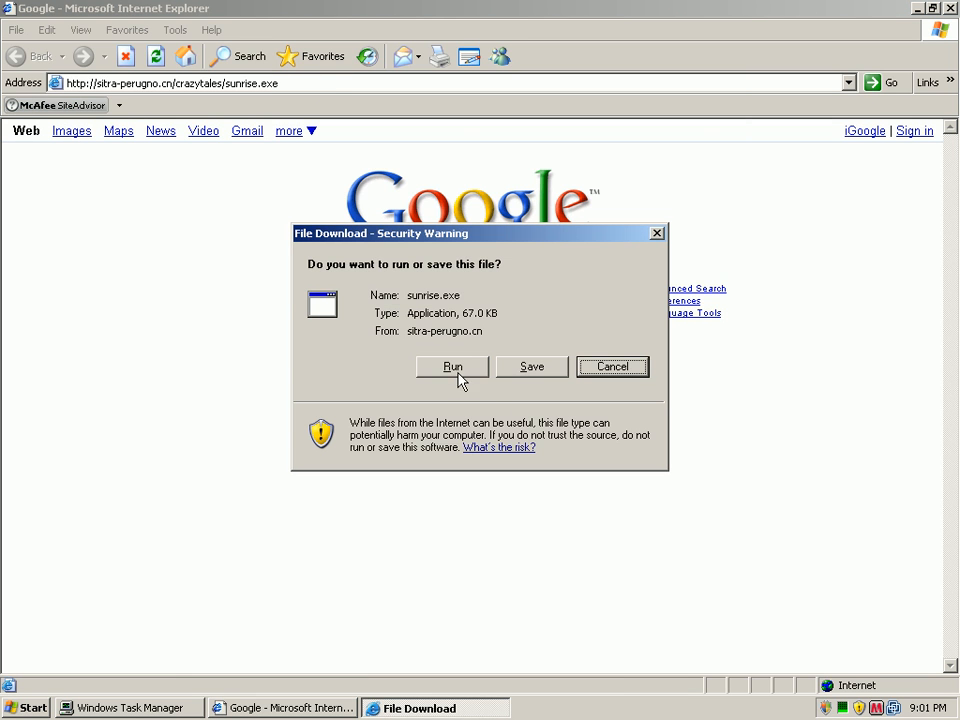
click(453, 366)
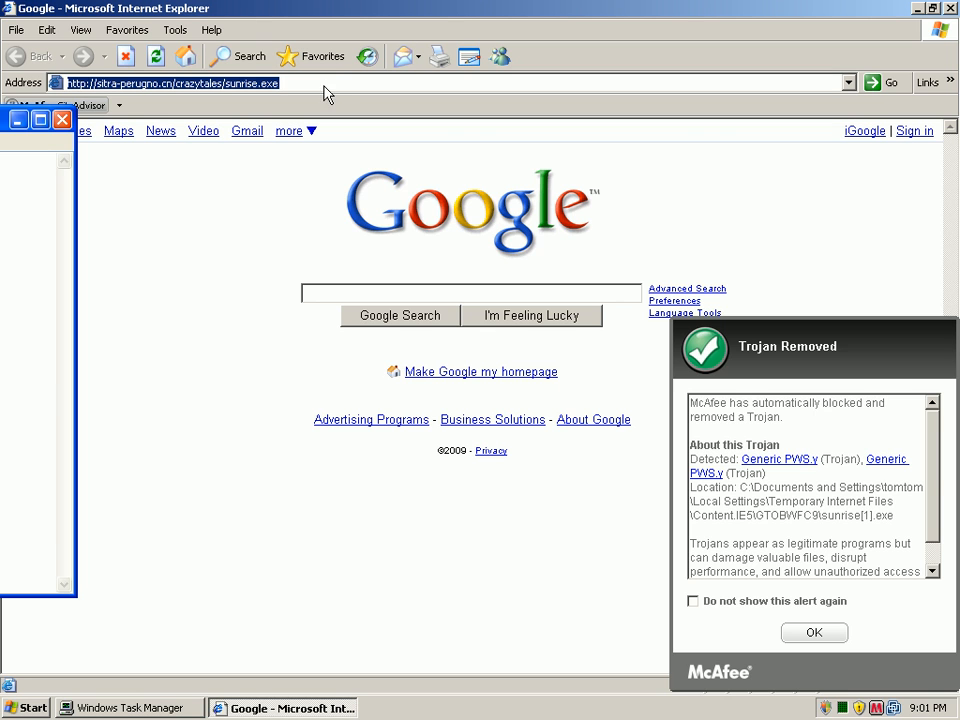
text(http://78.109.30.48/z.our.exe)
key(Return)
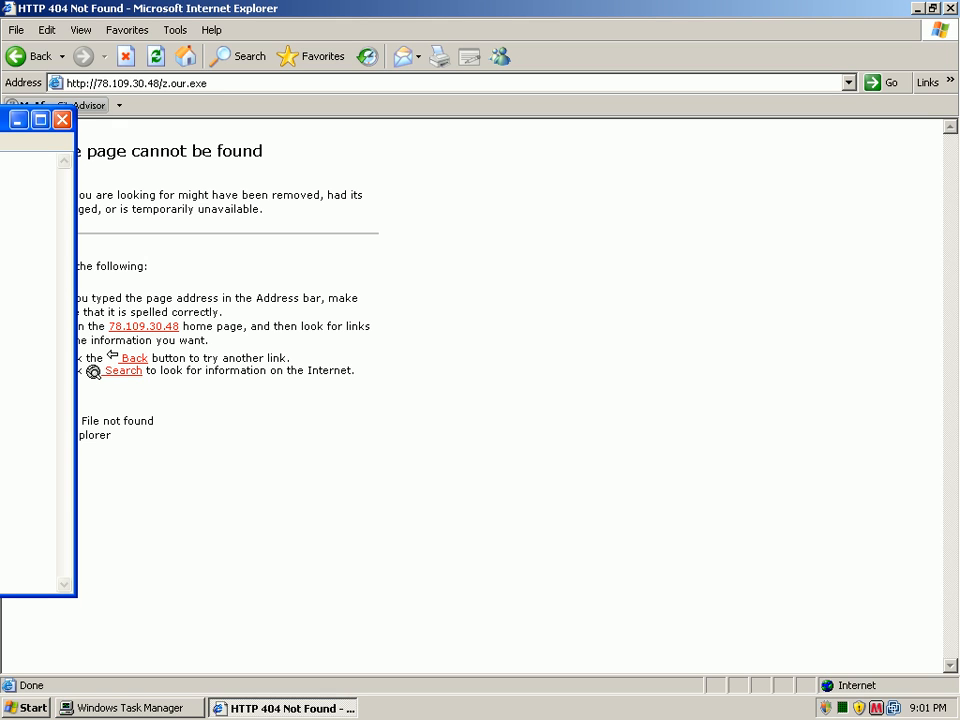
Run tw1.exe from chibitw.com, check SiteAdvisor's rating and dismiss the Generic Dropper alert
click(226, 83)
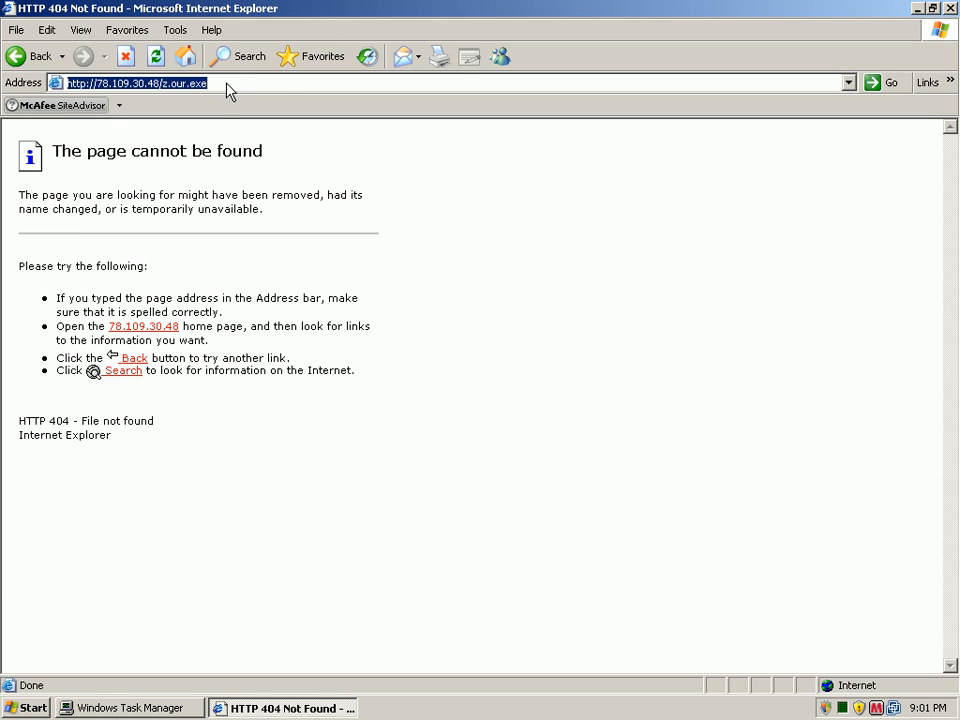
text(http://chibitw.com/Windows/tw1.exe)
key(Return)
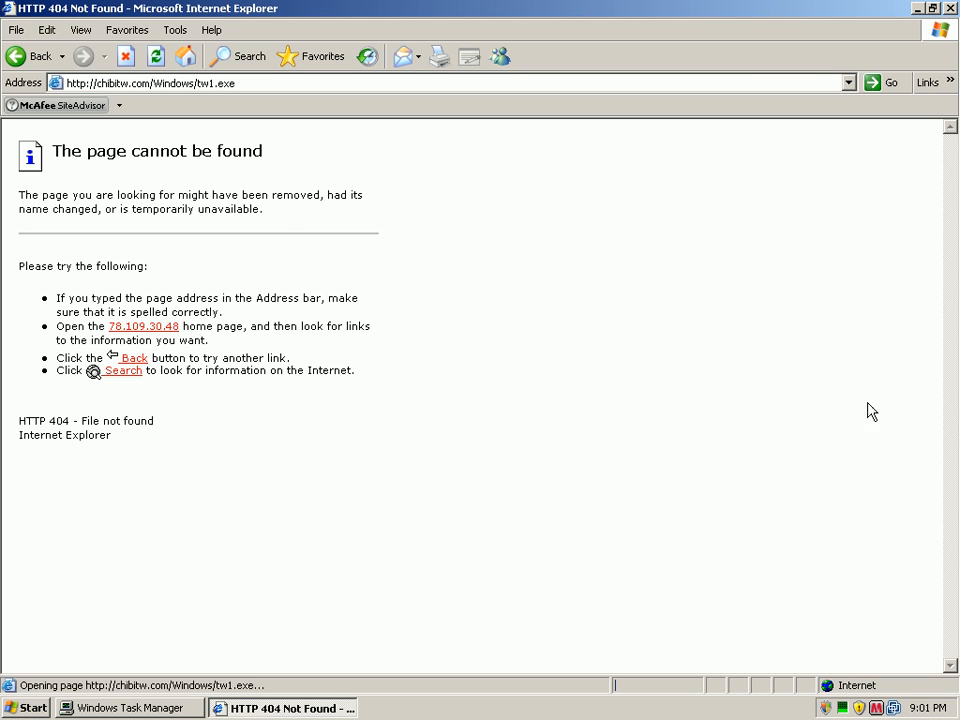
click(463, 366)
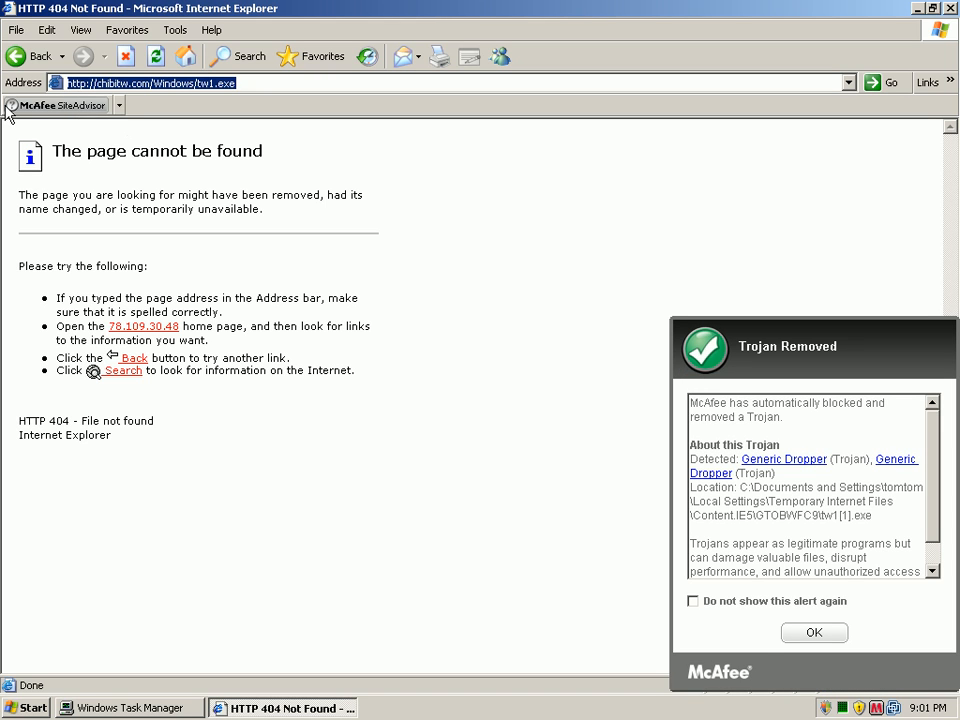
click(55, 106)
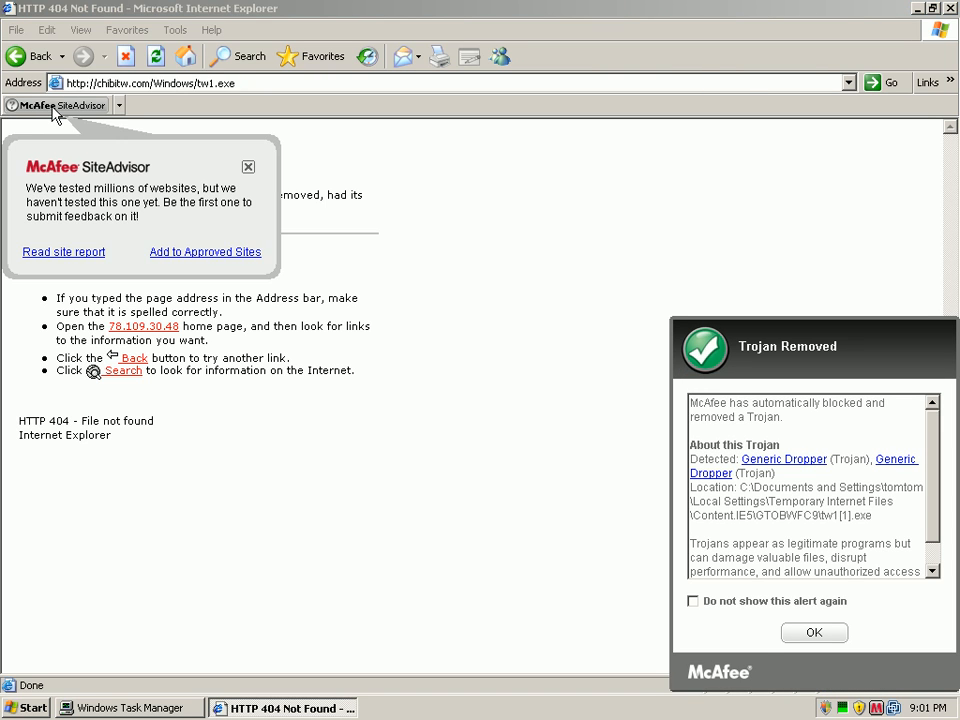
click(816, 635)
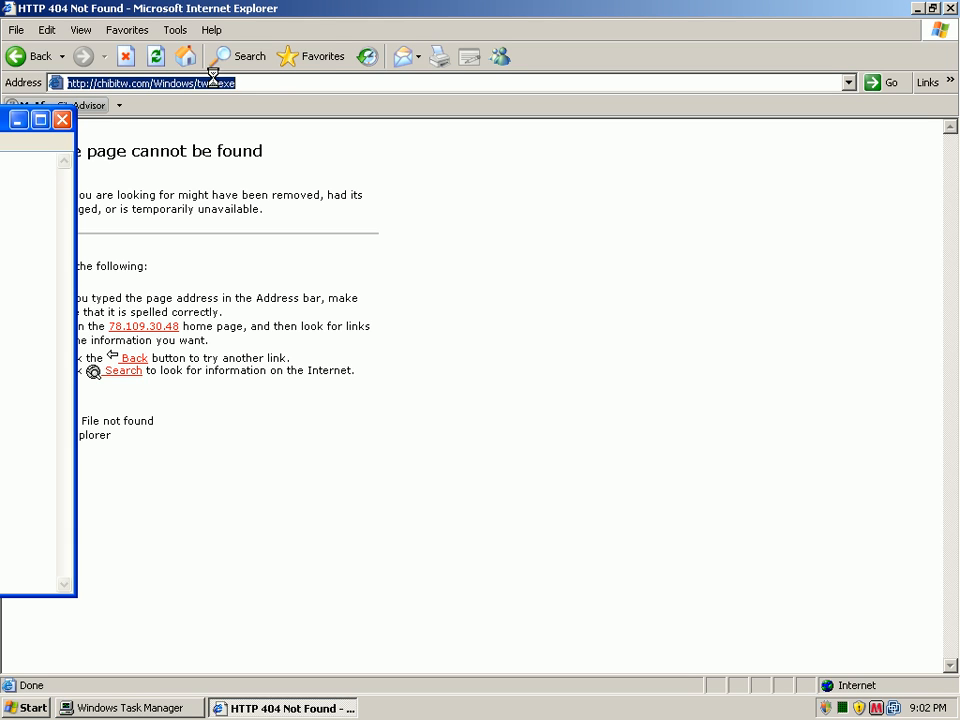
Load time-for-mumpreneurs.site90.net/images/load.php, which comes up blank
text(http://time-for-mumpreneurs.site90.net/images/load.php)
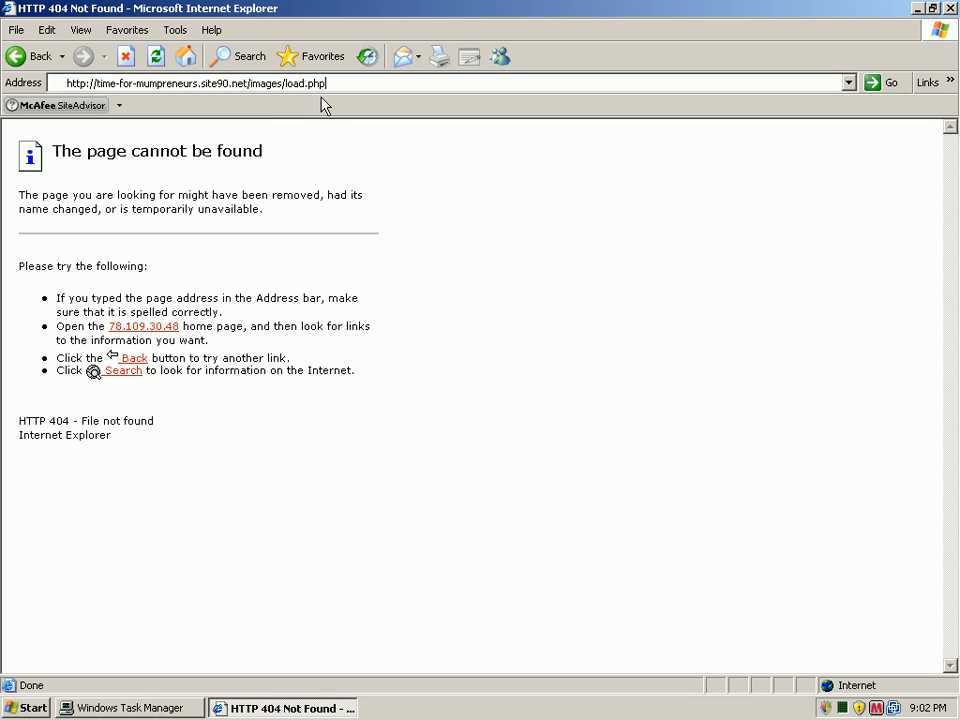
key(Return)
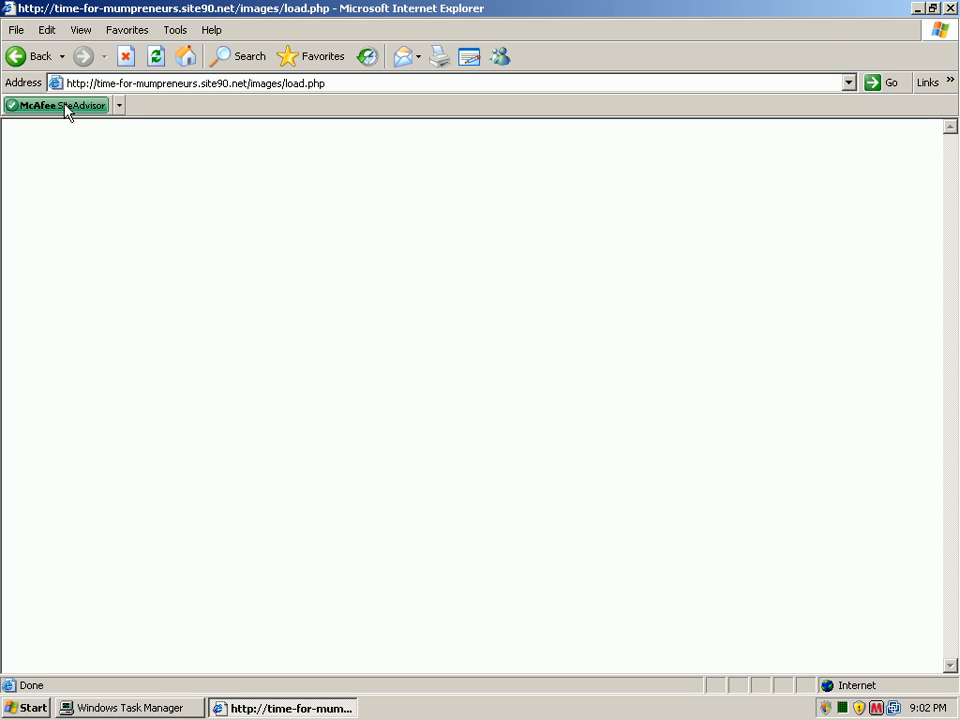
click(340, 83)
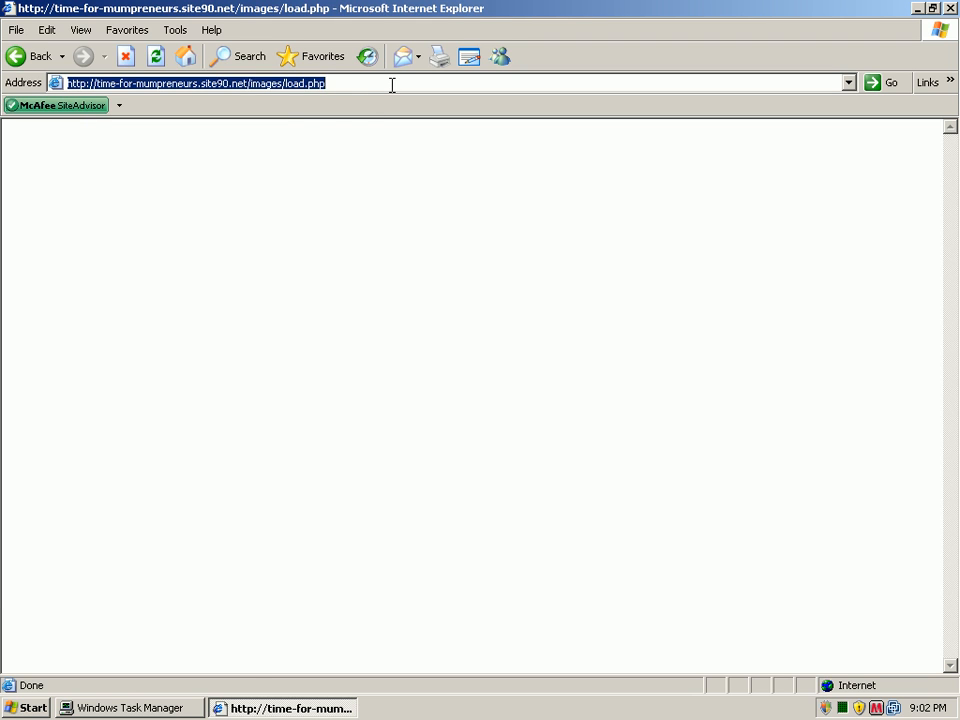
Run the unverified load.exe from quara-best.com, which McAfee lets through
text(http://quara-best.com/pre30/load.exe)
key(Return)
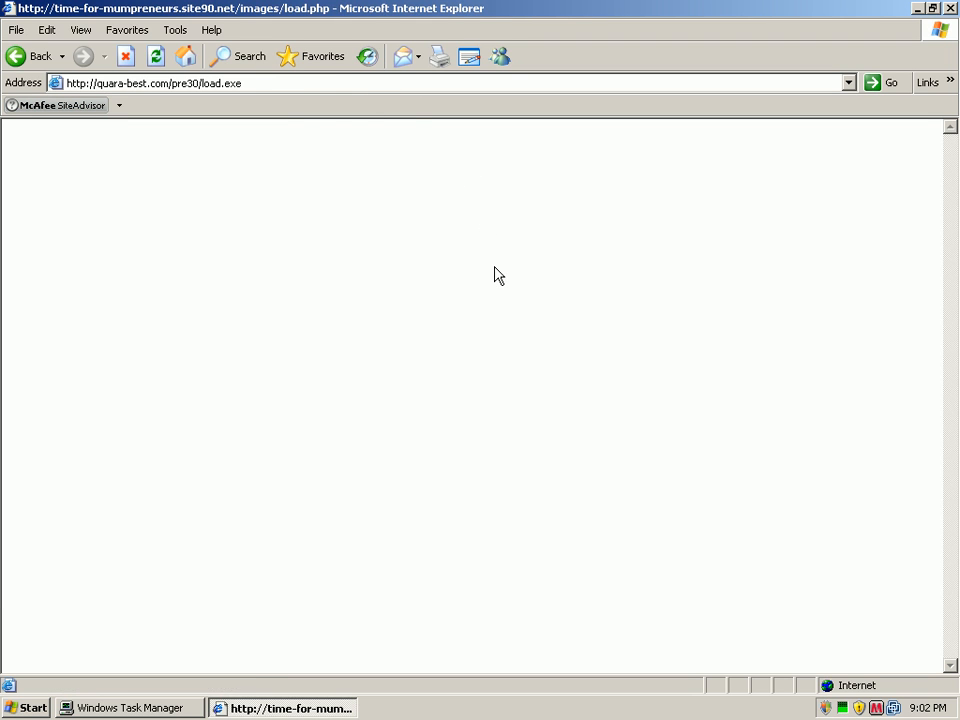
click(452, 366)
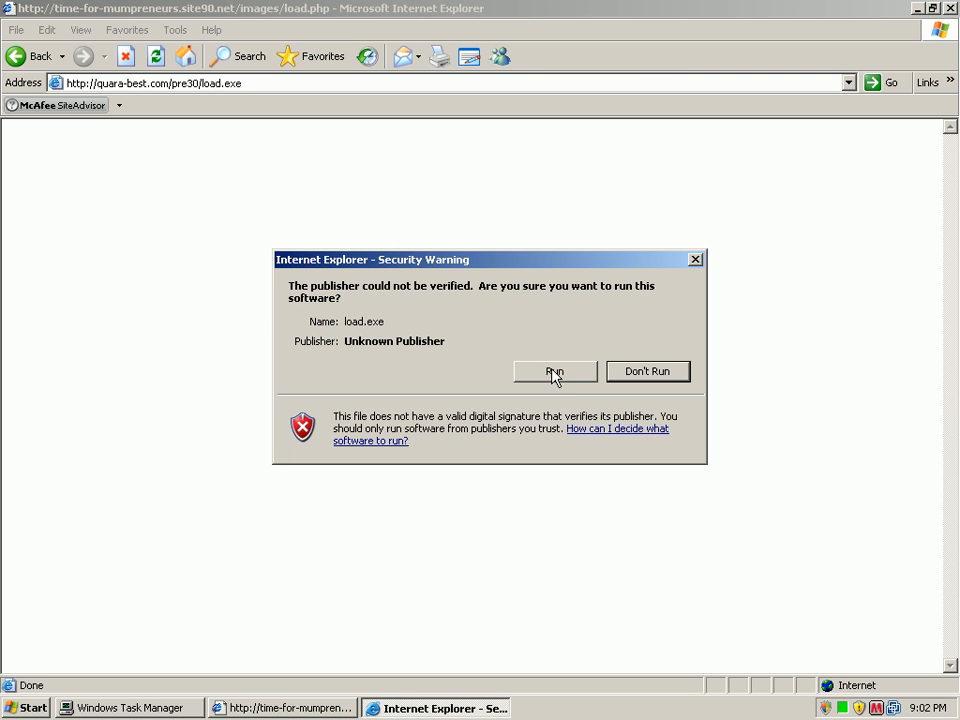
click(553, 371)
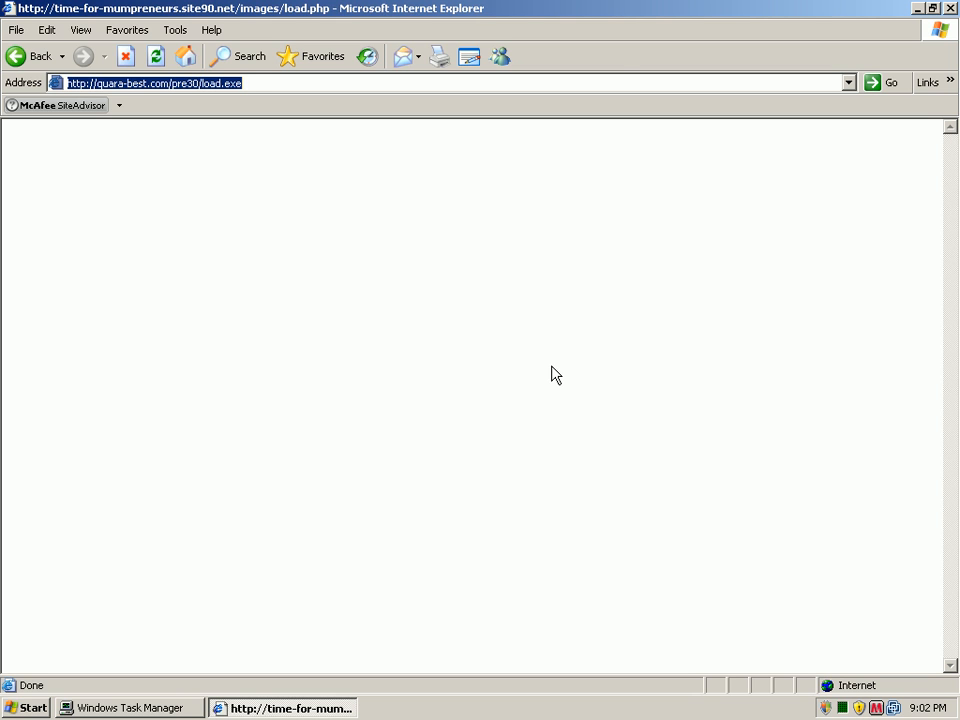
Bring Task Manager forward and select the running load[1].exe process
click(130, 708)
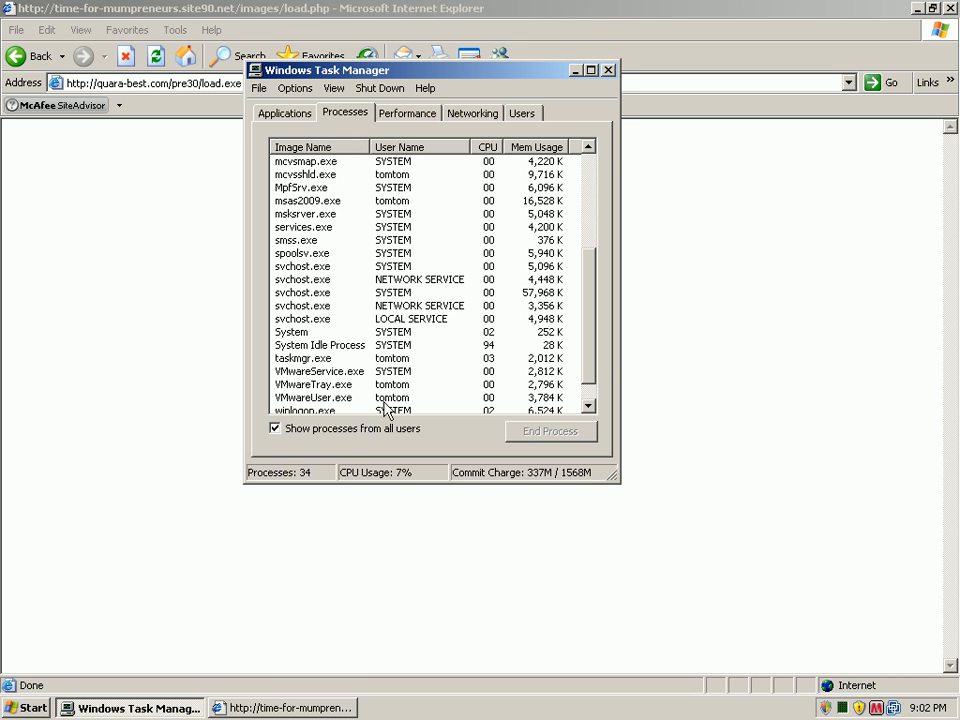
mouse_move(589, 345)
mouse_down()
mouse_move(590, 397)
mouse_move(589, 160)
mouse_up()
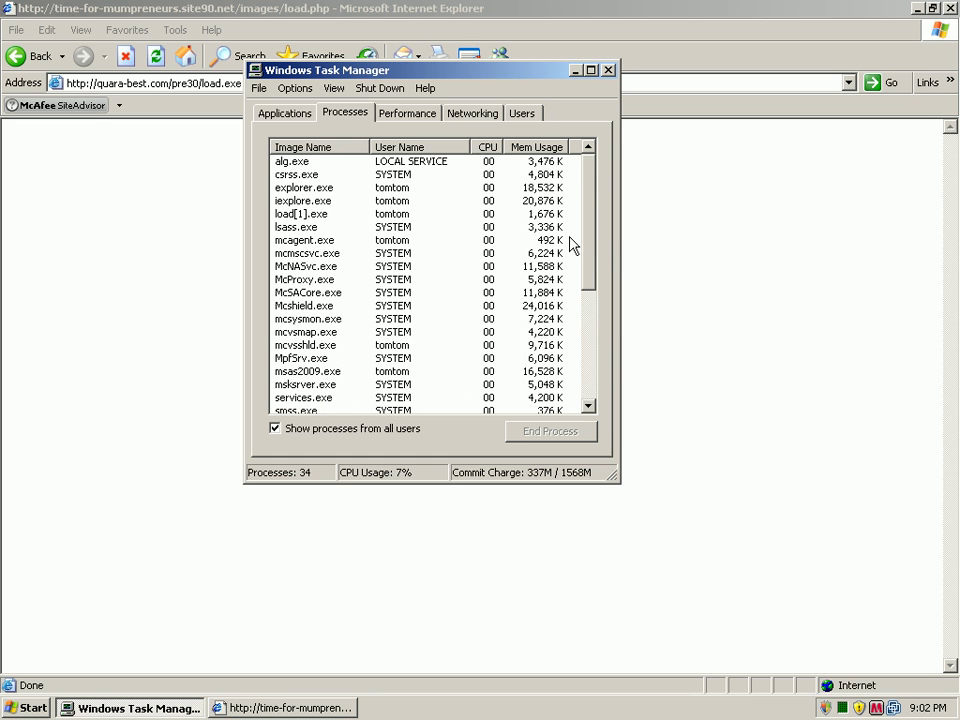
click(305, 214)
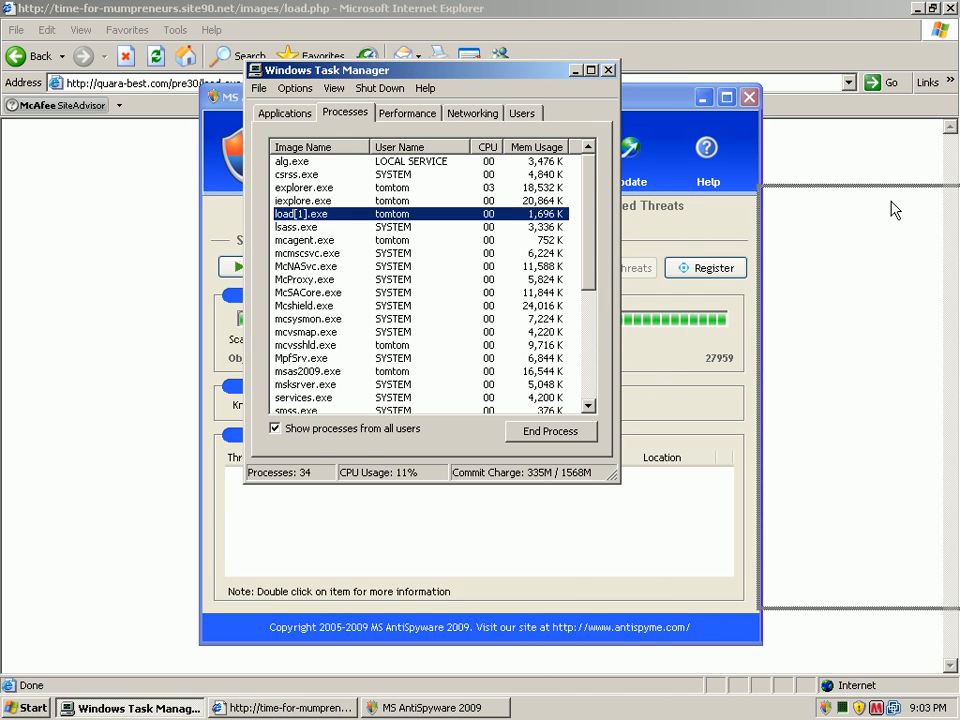
Rearrange Task Manager and the rogue scanner windows, then close Task Manager
drag(896, 180, 890, 165)
drag(372, 100, 285, 105)
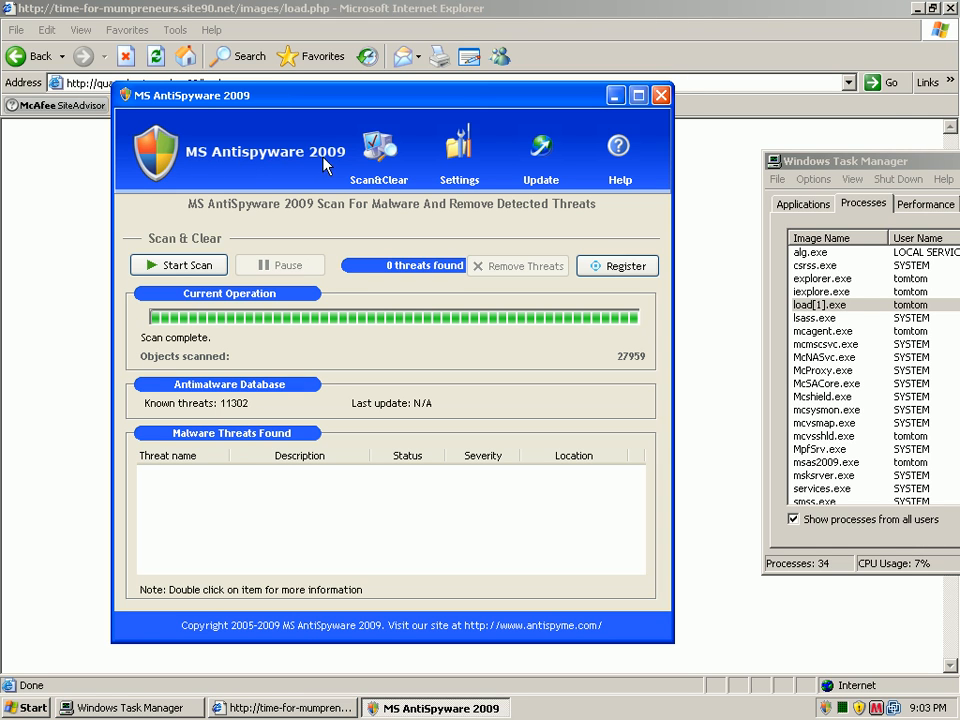
drag(845, 161, 310, 178)
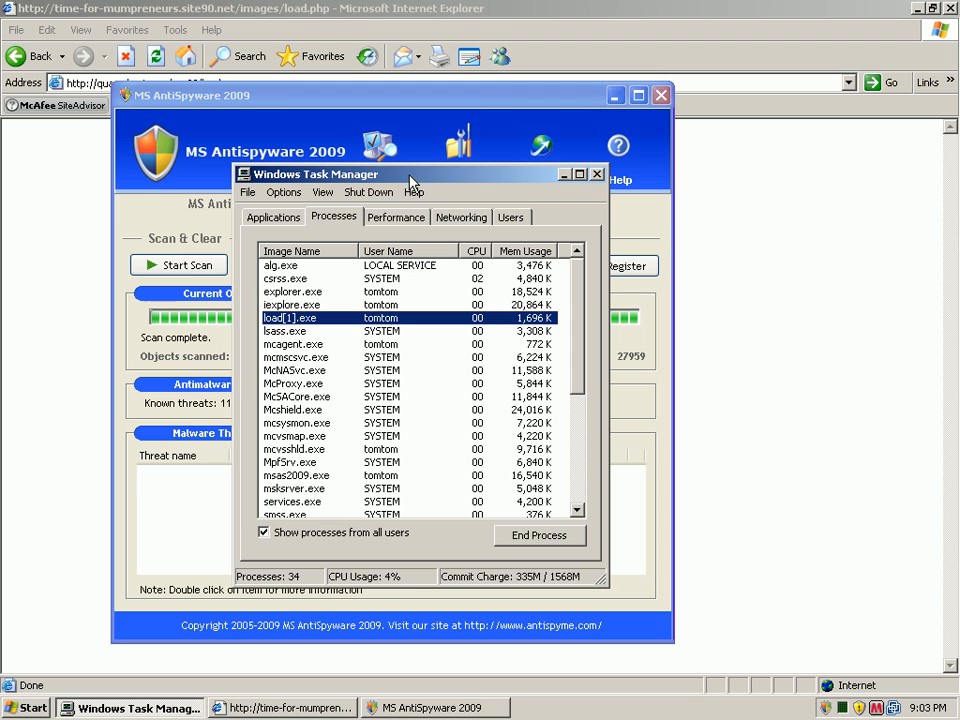
mouse_move(410, 180)
mouse_down()
mouse_move(305, 115)
mouse_move(305, 100)
mouse_move(322, 135)
mouse_move(467, 230)
mouse_up()
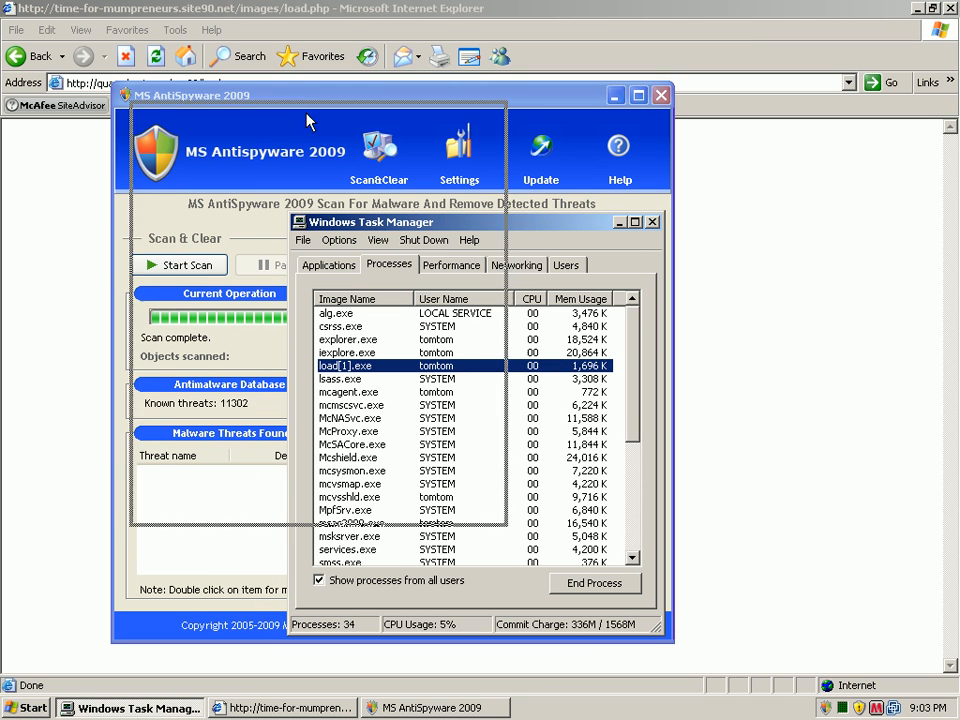
drag(305, 100, 298, 105)
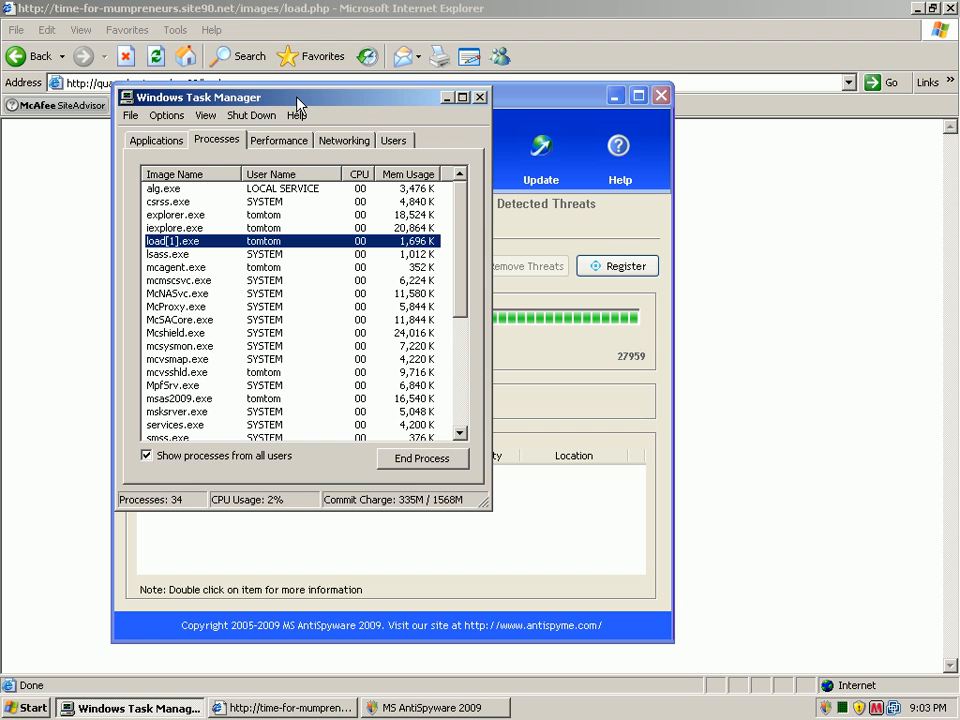
drag(298, 103, 477, 230)
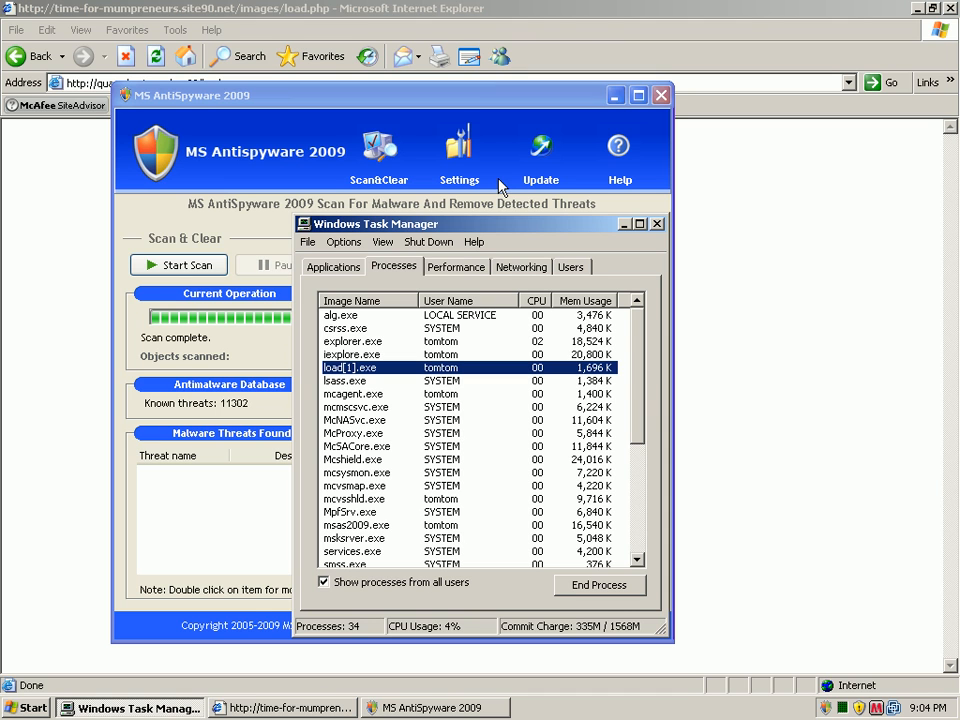
click(657, 223)
Close MS AntiSpyware 2009 and the browser, then open McAfee's Computer & Files configuration
click(663, 97)
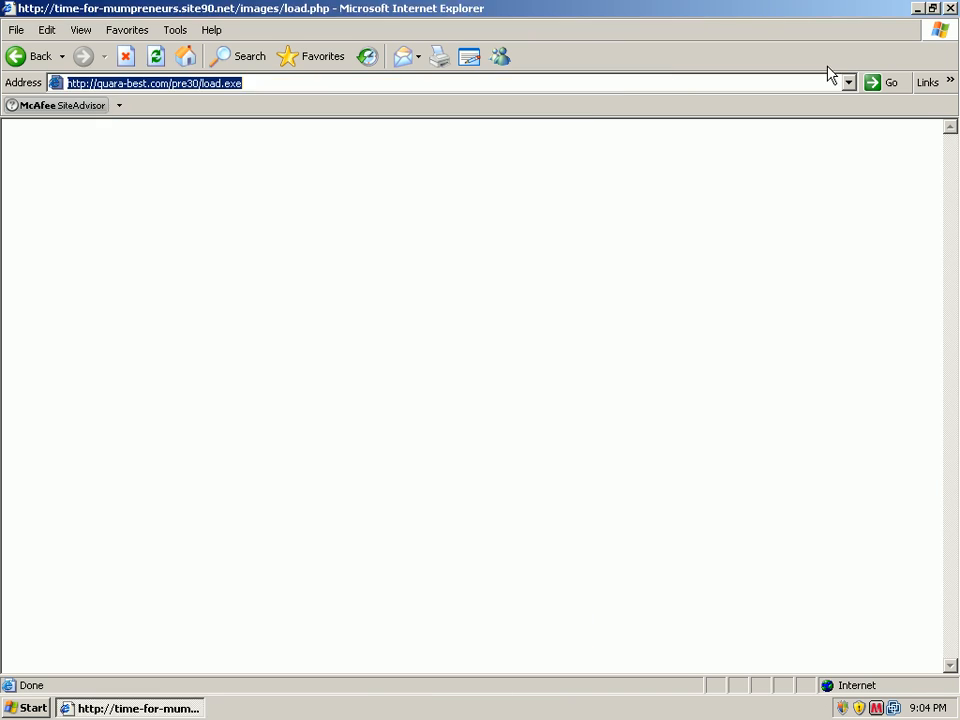
click(950, 8)
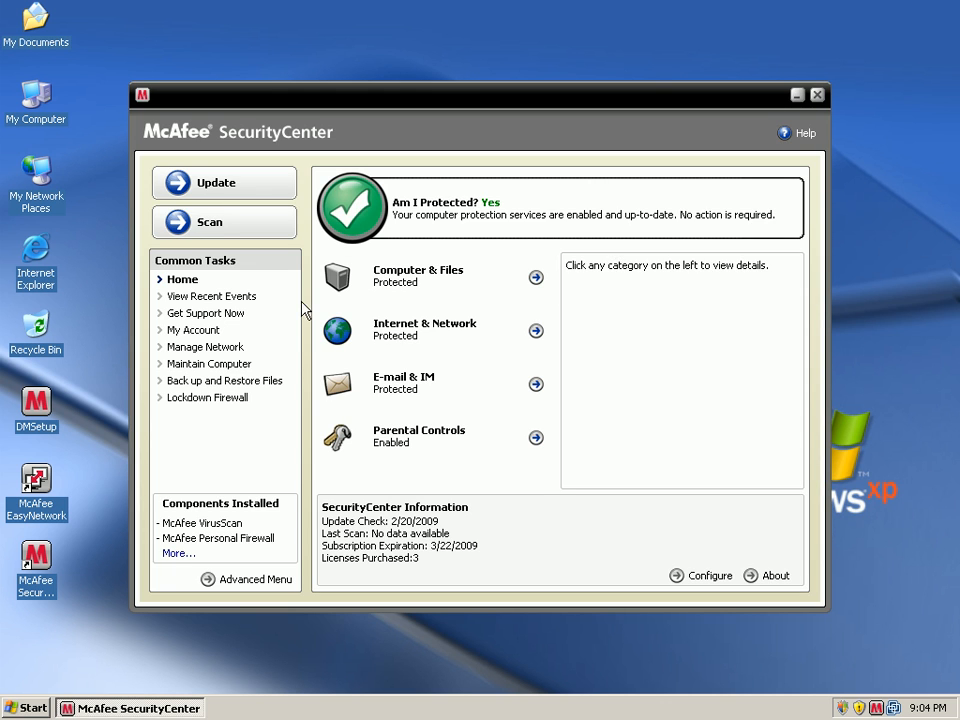
click(430, 285)
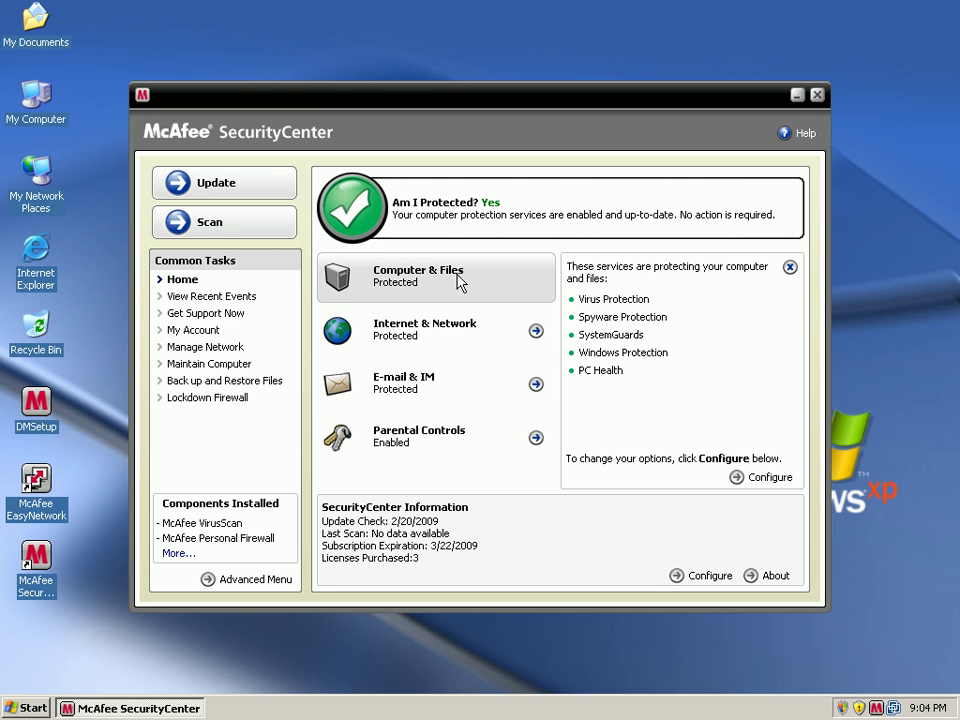
click(740, 477)
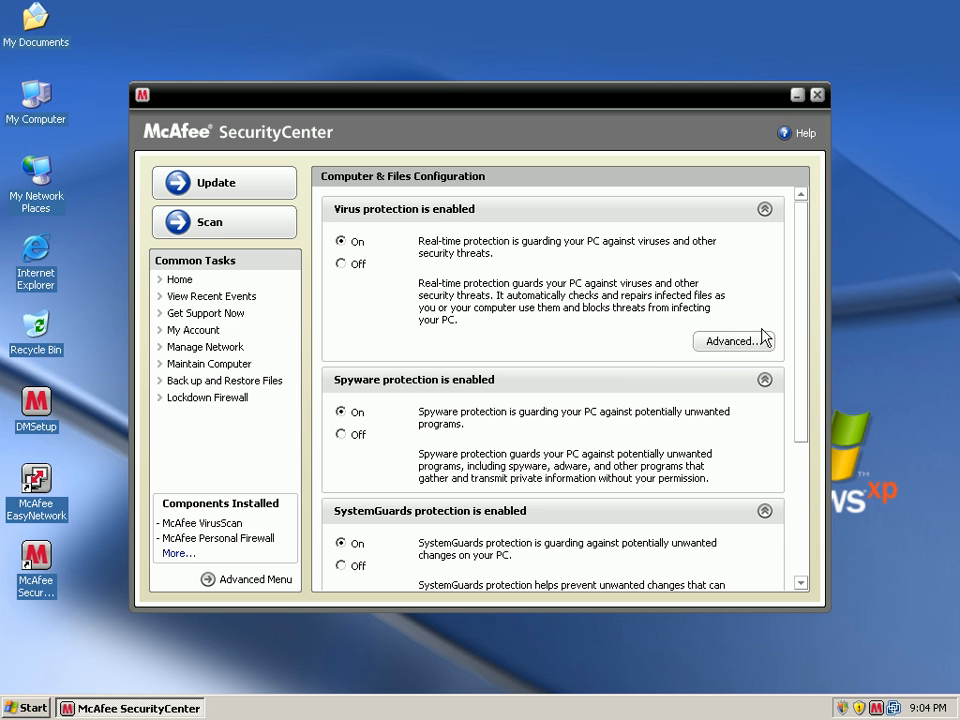
drag(803, 333, 808, 465)
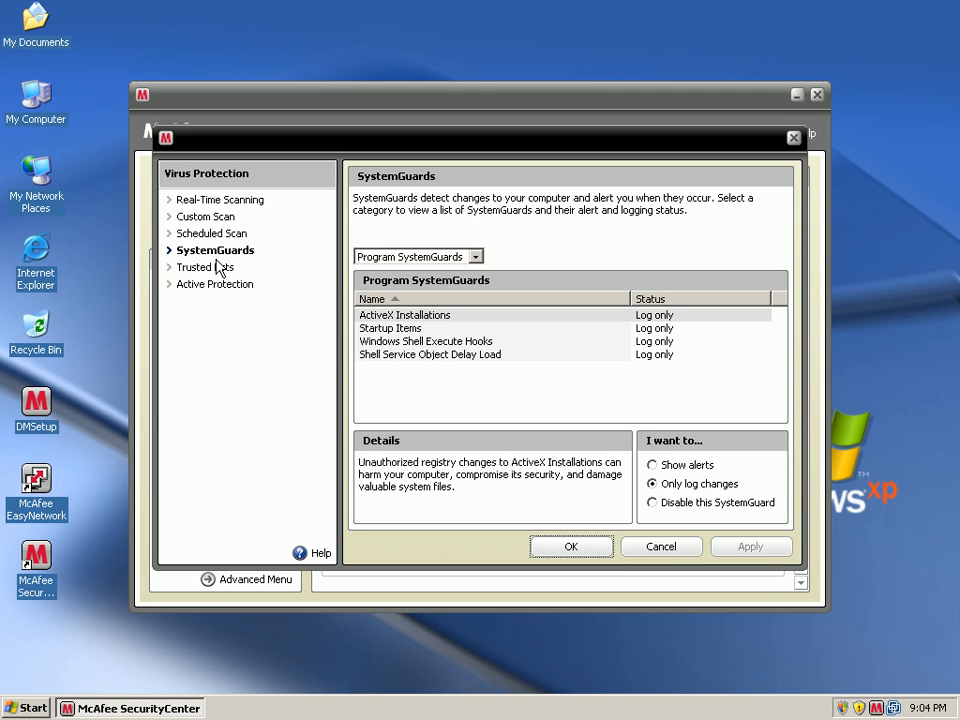
Review the Trusted Lists, SystemGuards categories (Program SystemGuards) and Active Protection pages
click(205, 267)
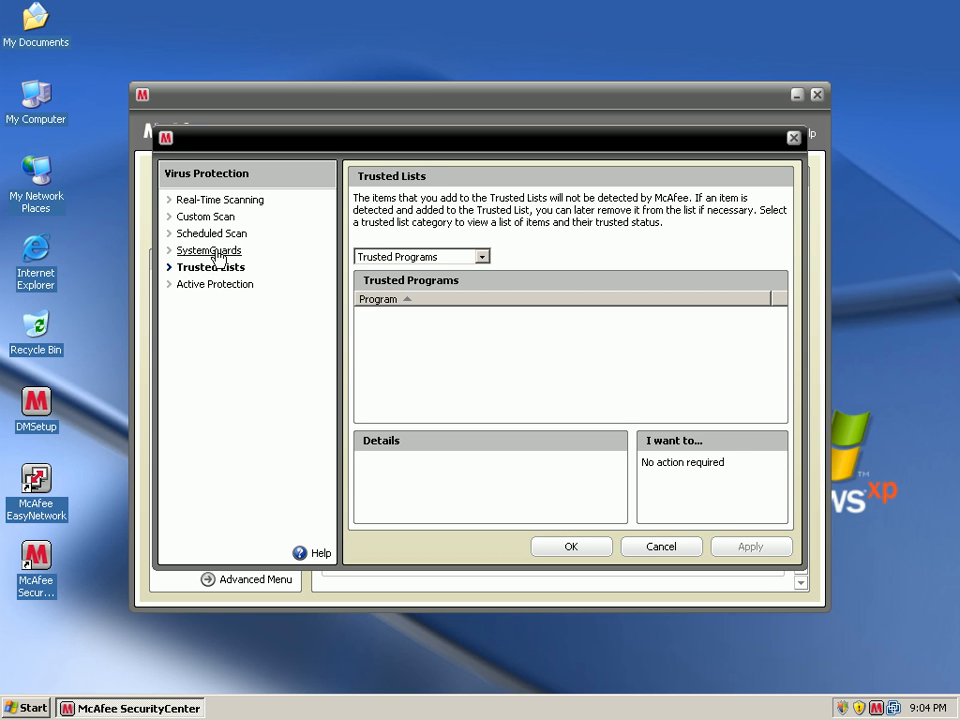
click(215, 251)
click(412, 257)
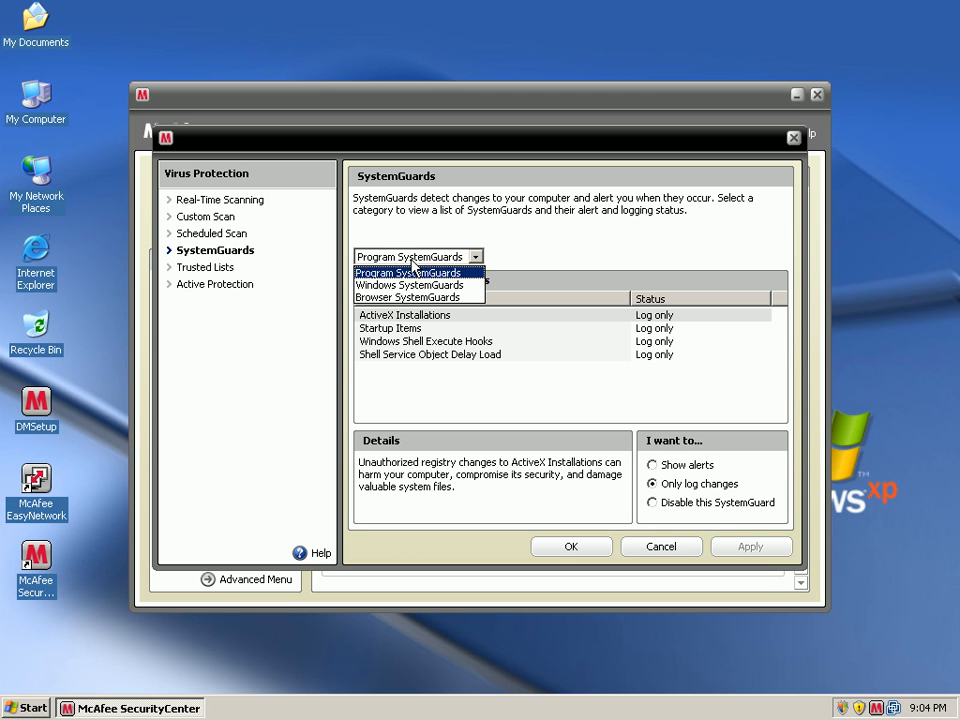
click(268, 385)
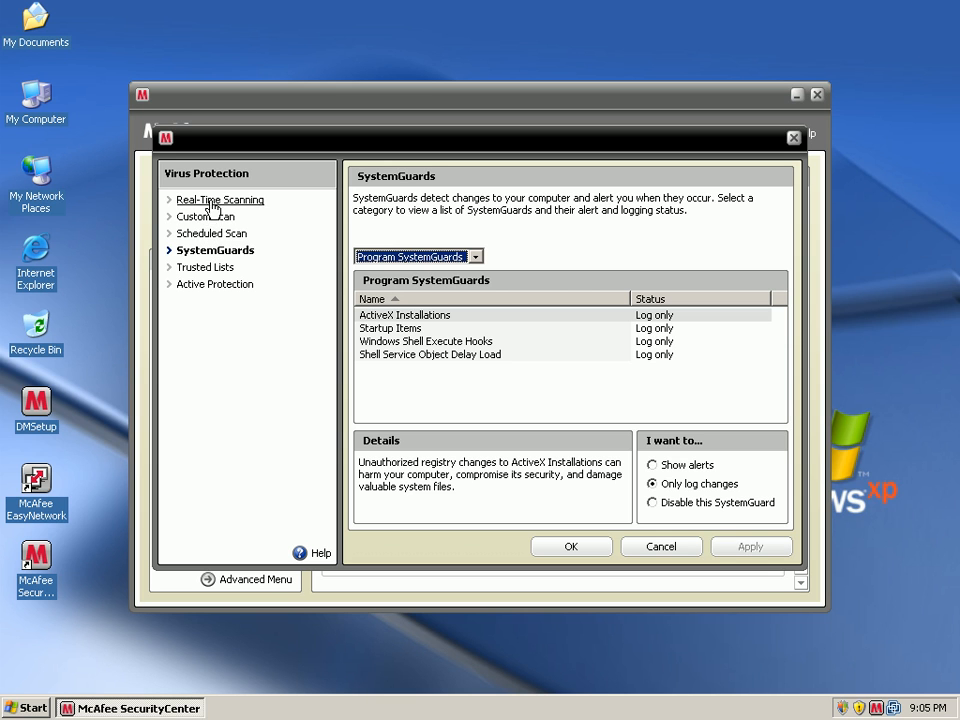
click(205, 267)
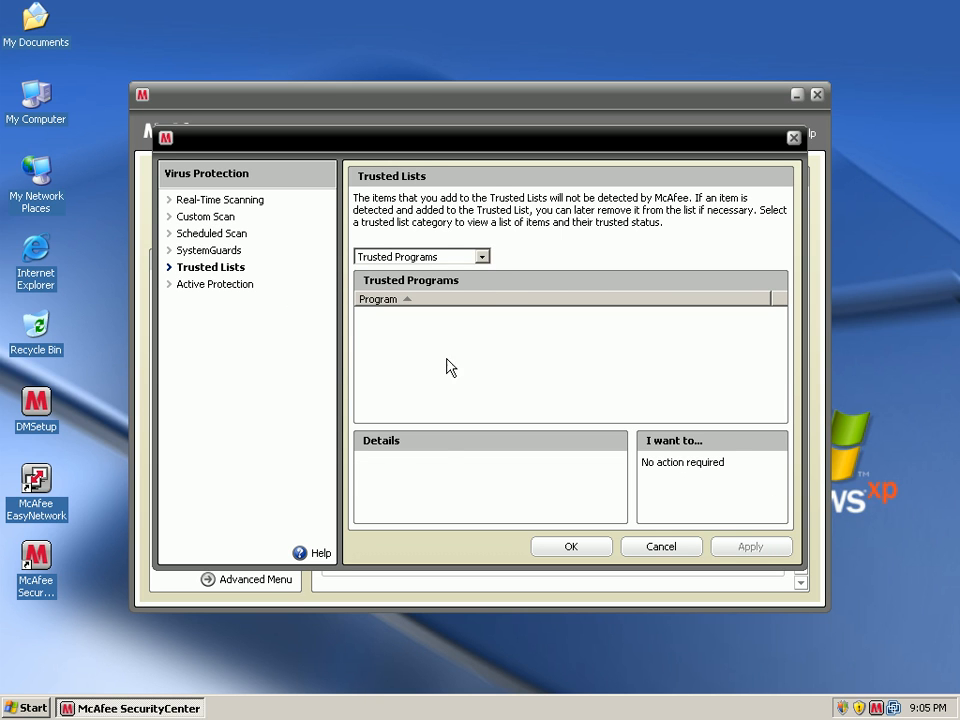
click(214, 284)
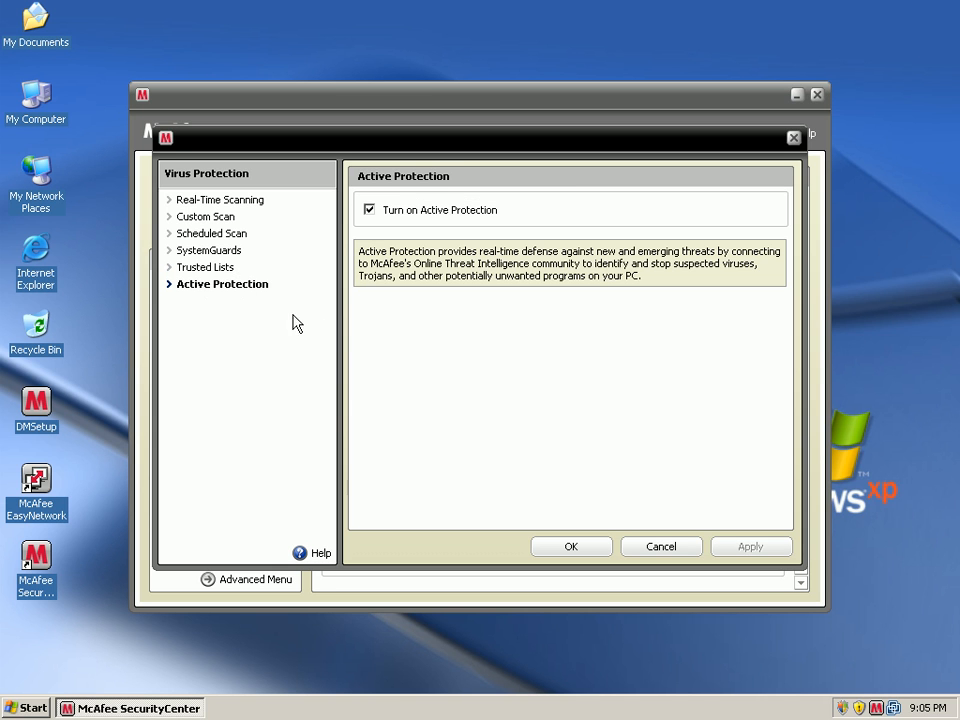
Recheck the SystemGuards category, view Real-Time Scanning, then cancel without saving changes
click(215, 250)
click(476, 257)
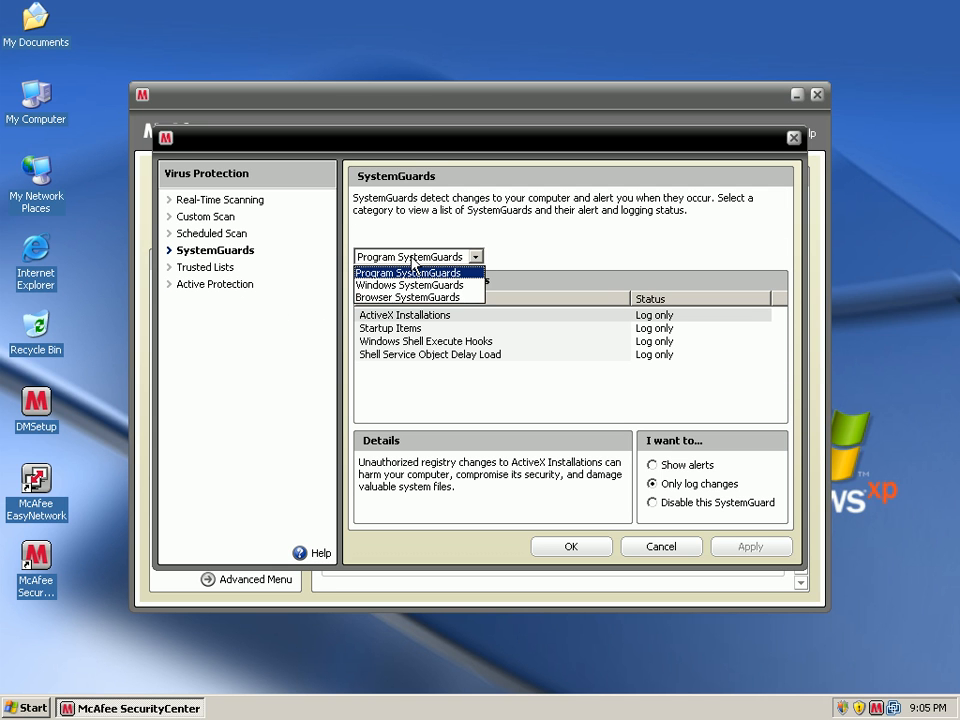
click(540, 252)
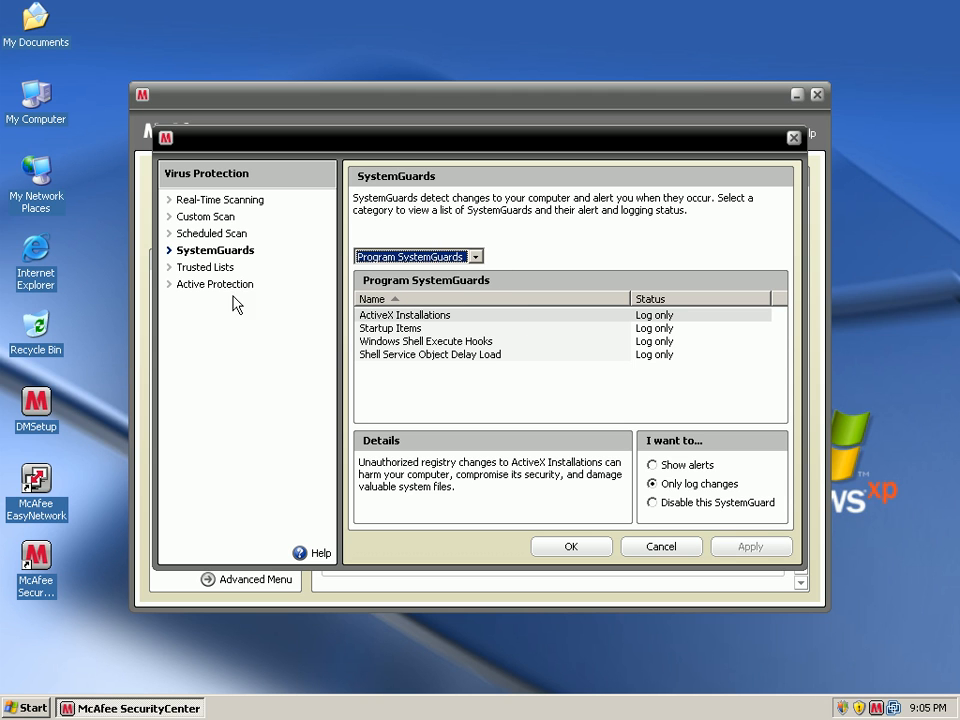
click(212, 200)
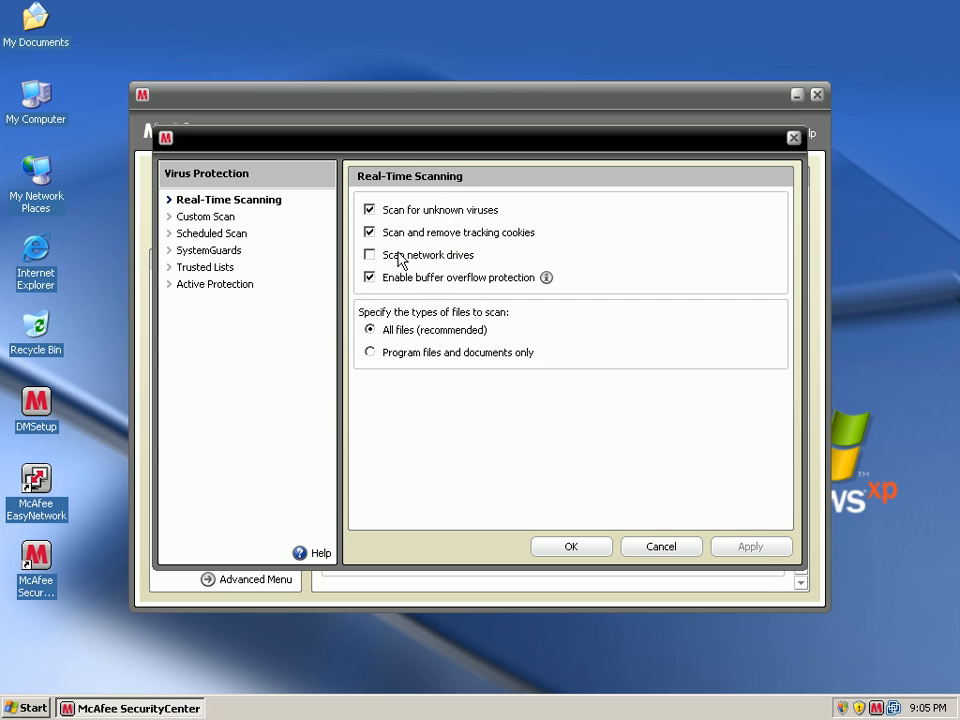
click(658, 548)
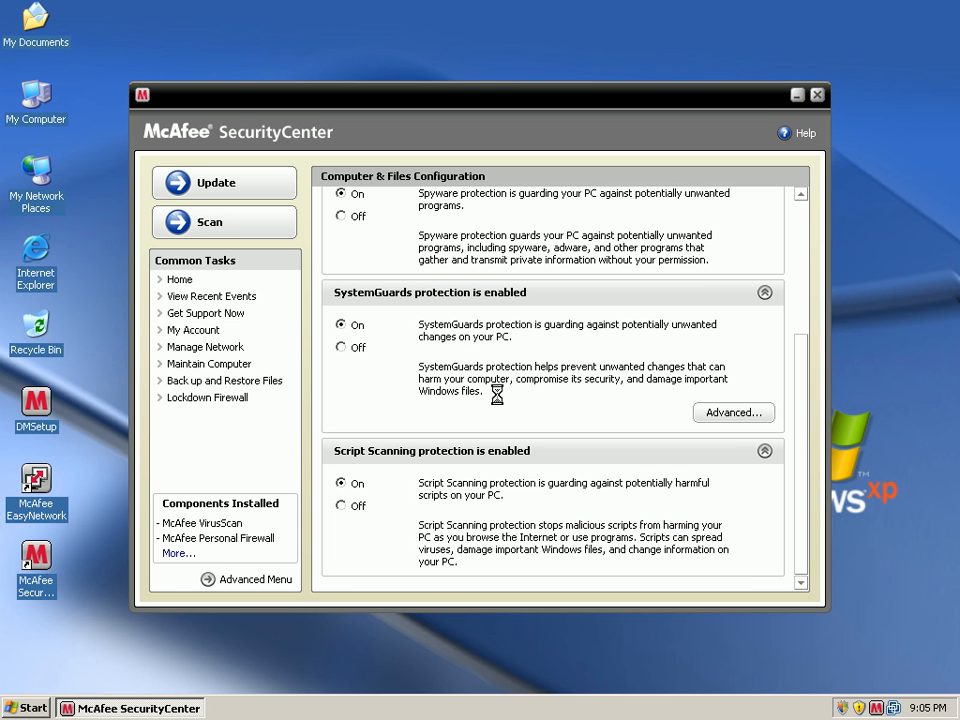
scroll(775, 455, up, 1)
drag(800, 483, 803, 322)
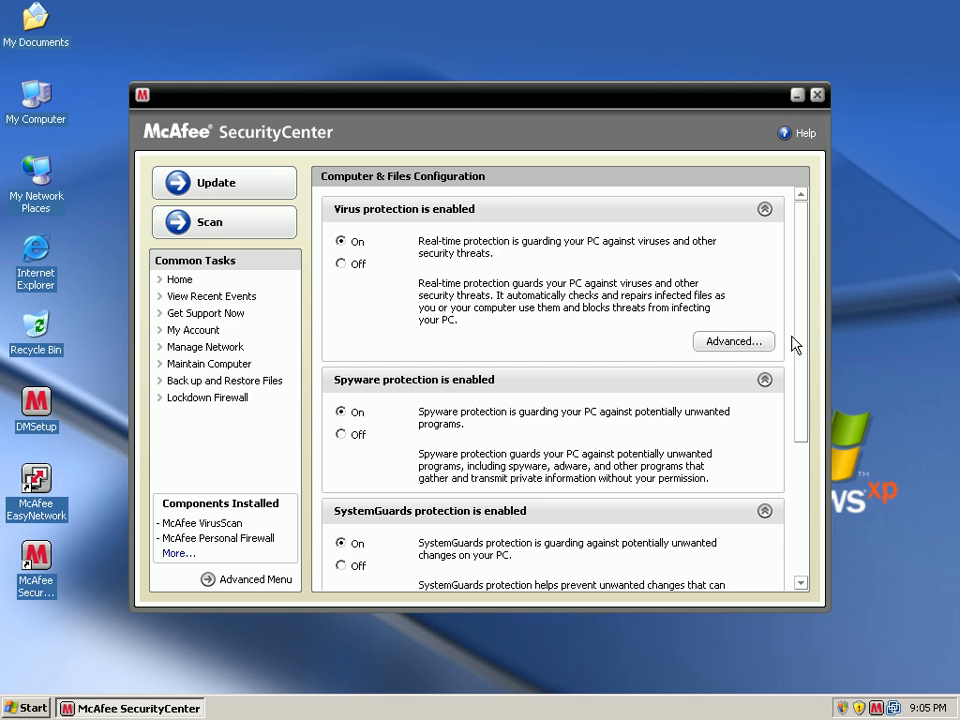
drag(800, 335, 785, 487)
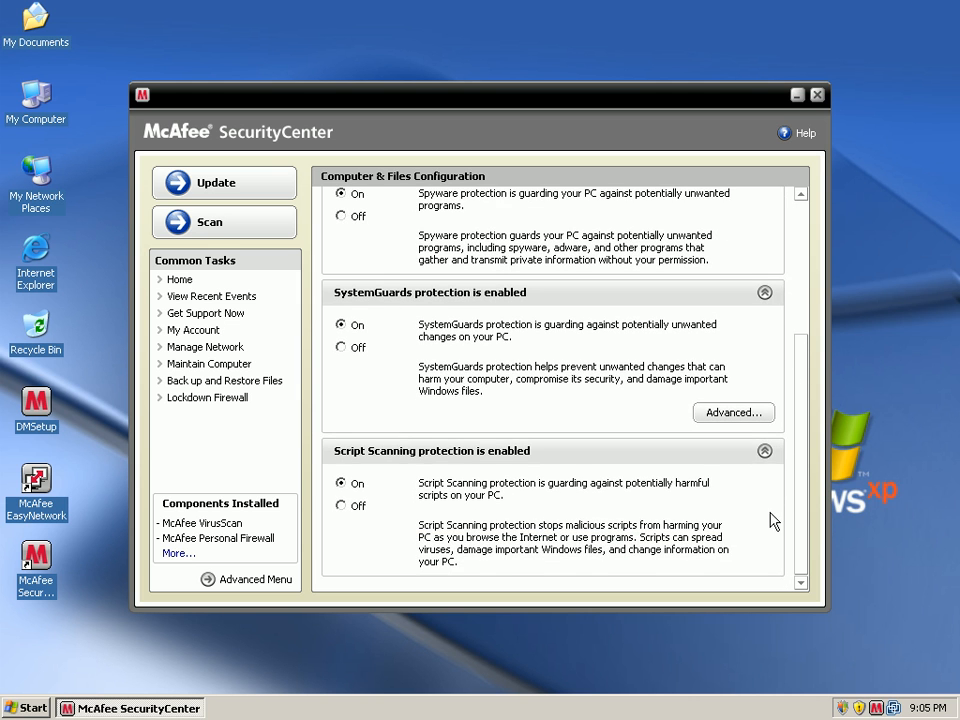
scroll(767, 506, up, 5)
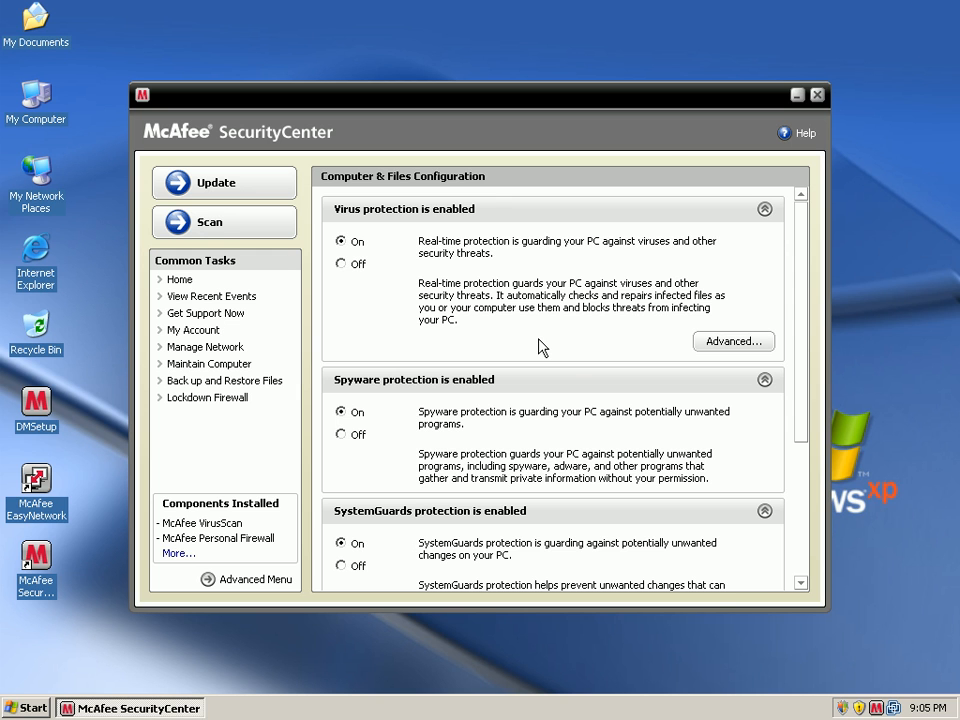
click(842, 708)
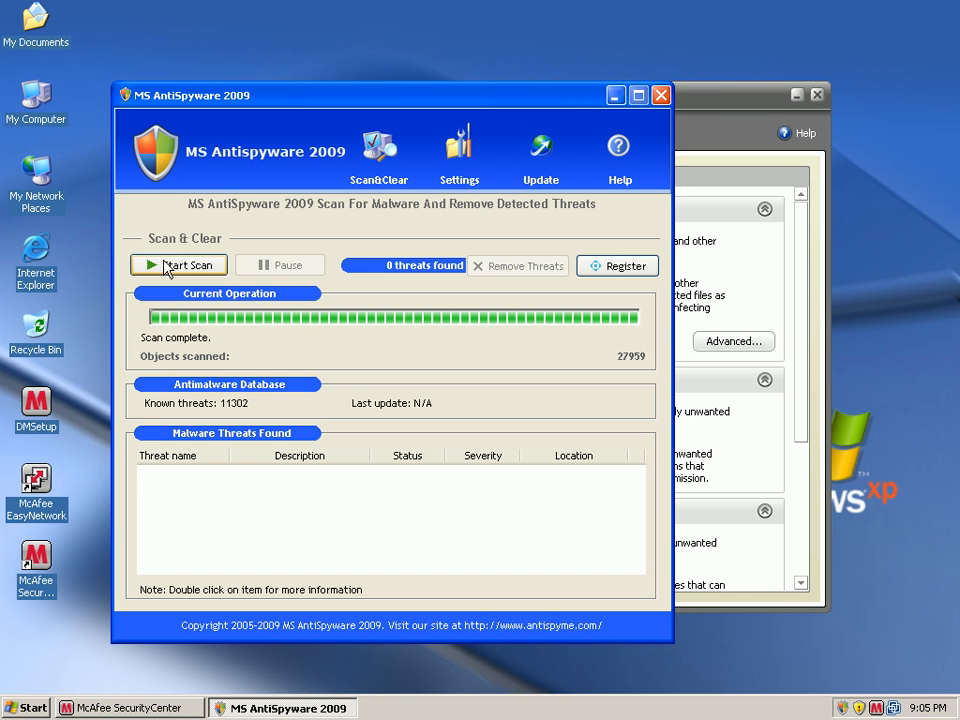